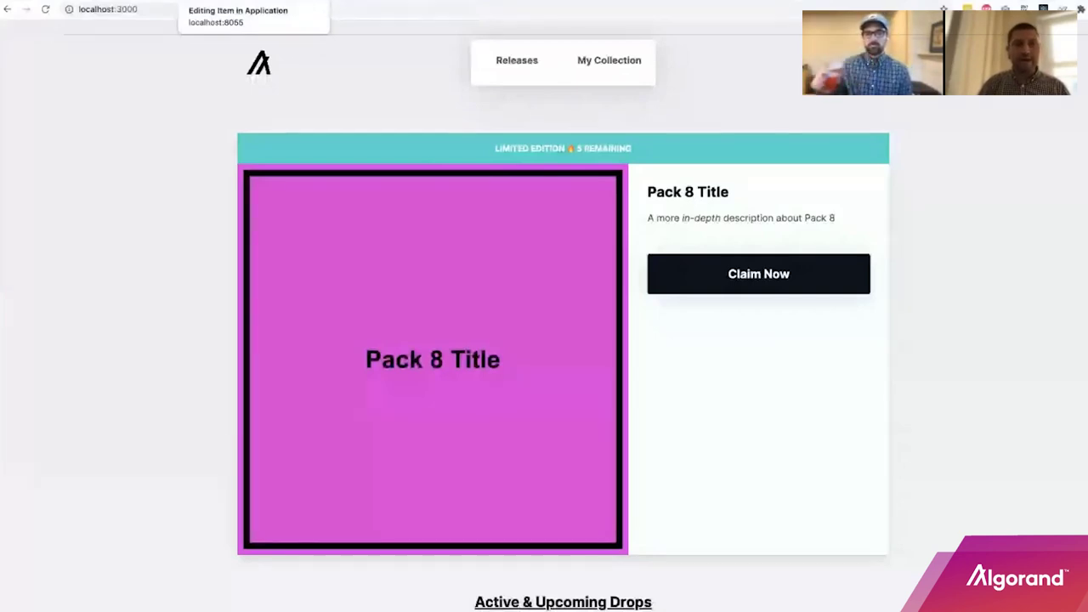
Switch to the Directus admin's Application settings, where Currency is set to USD.
{"action": "left_click", "coordinate": [221, 2]}
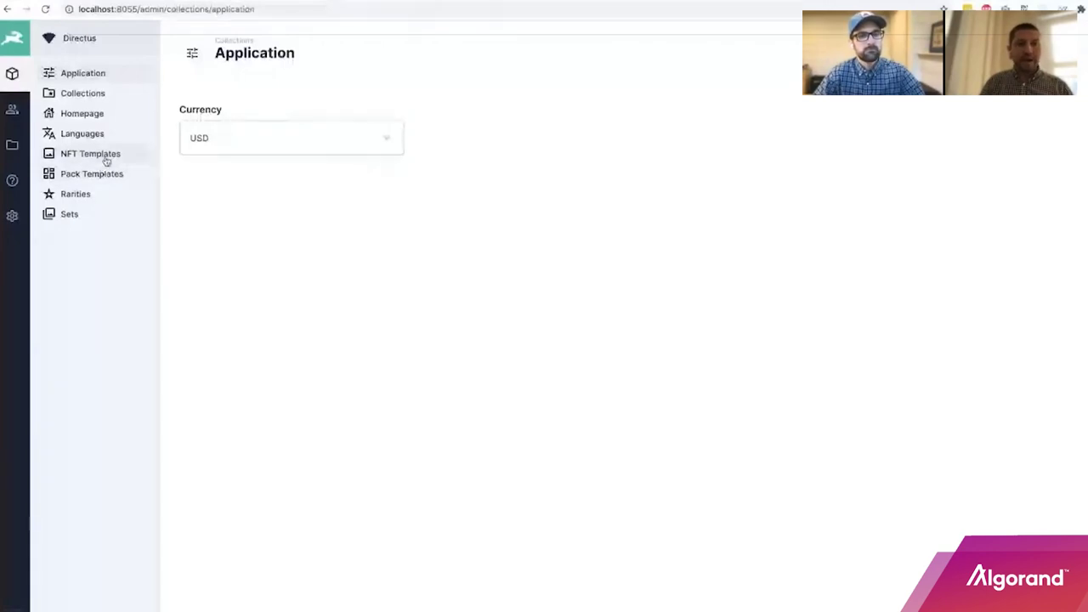
Open the NFT Templates collection and select the asset27 template for editing.
{"action": "left_click", "coordinate": [105, 154]}
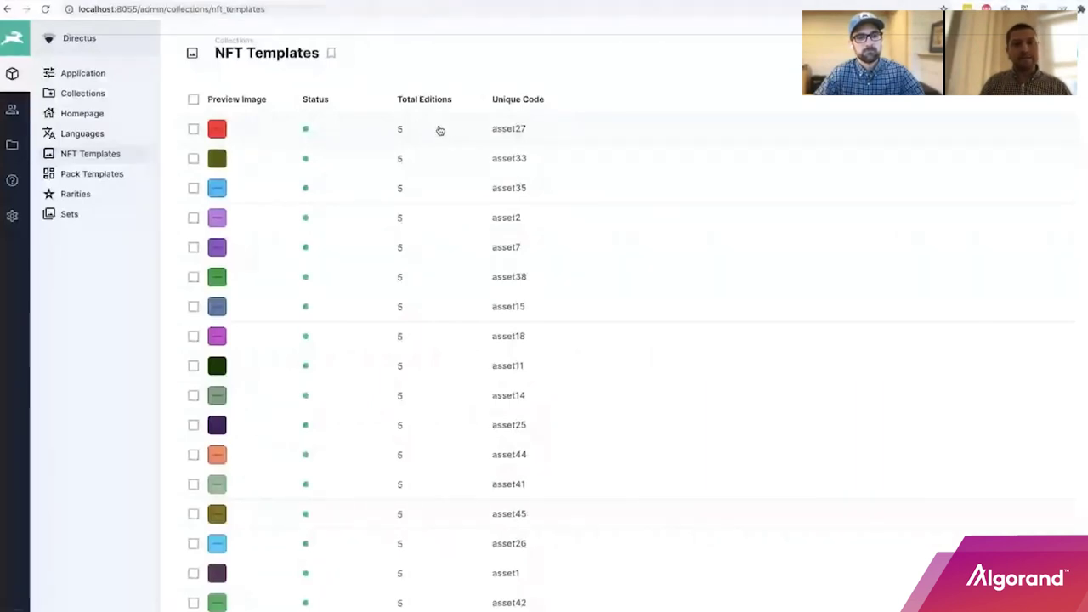
{"action": "left_click", "coordinate": [440, 130]}
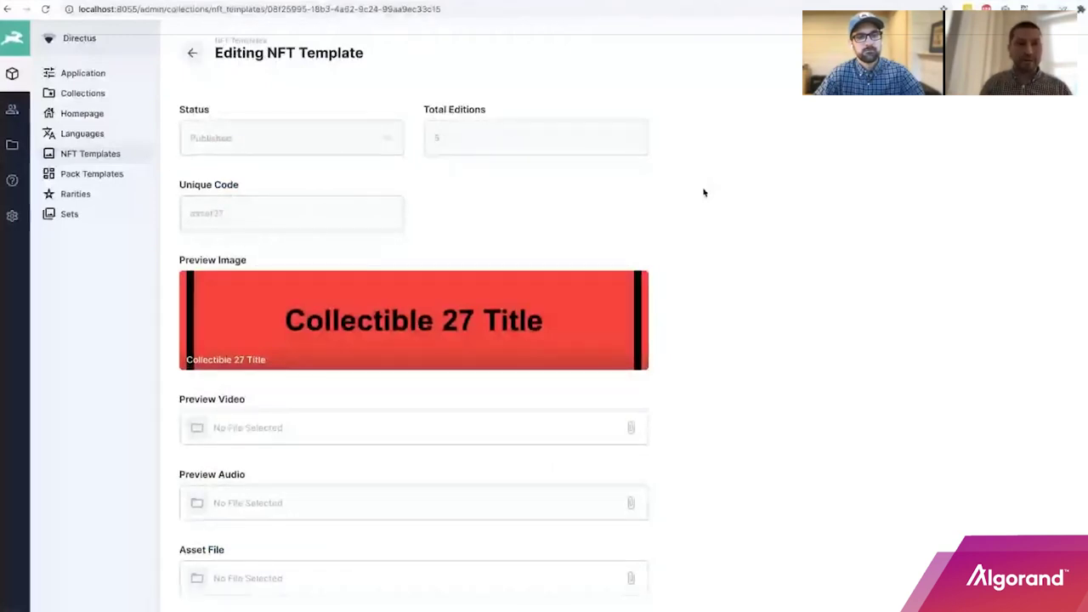
Scroll through the asset27 template form to review its preview image, pack-1, set-1 and title.
{"action": "scroll", "coordinate": [705, 190], "scroll_direction": "down", "scroll_amount": 1}
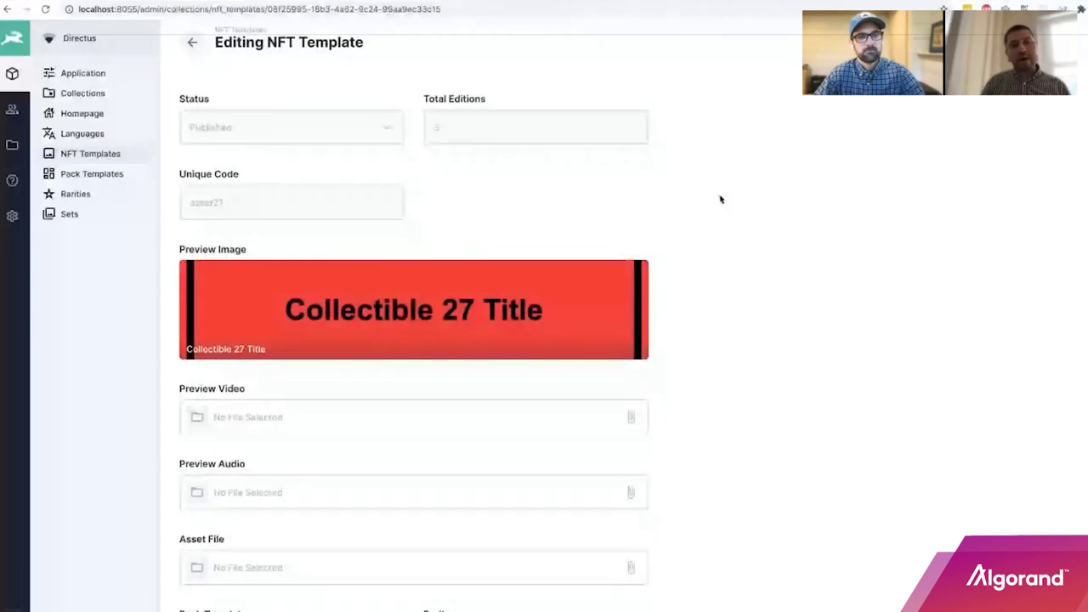
{"action": "scroll", "coordinate": [717, 195], "scroll_direction": "down", "scroll_amount": 1}
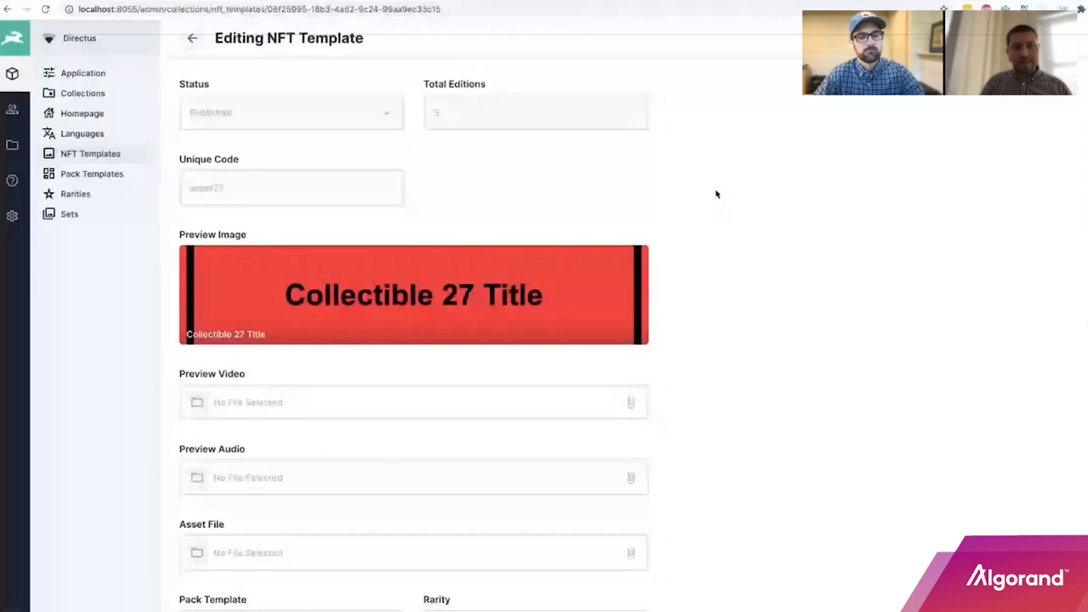
{"action": "scroll", "coordinate": [717, 194], "scroll_direction": "up", "scroll_amount": 1}
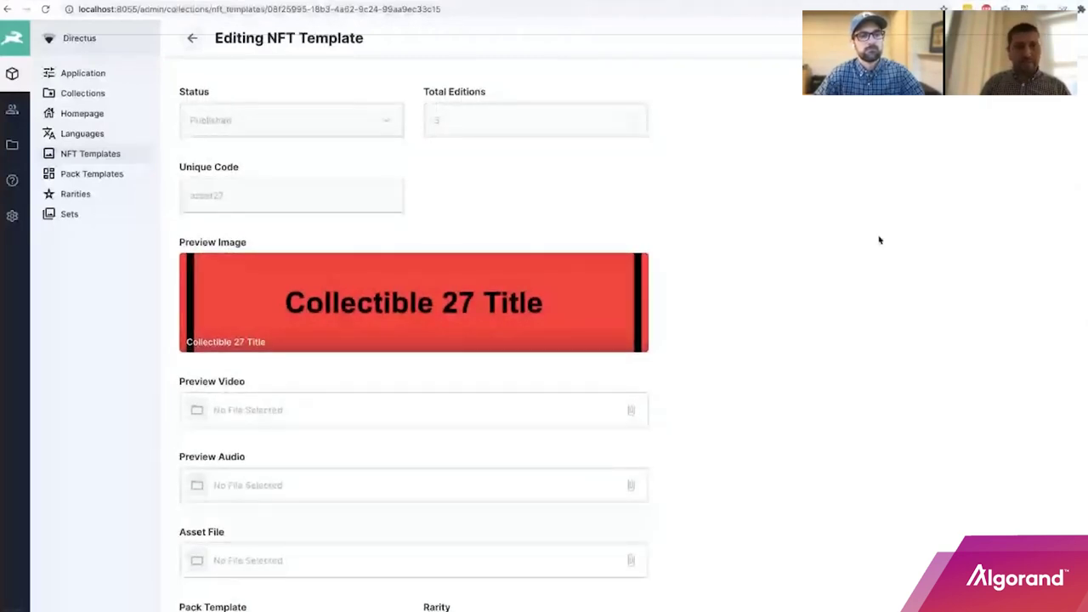
{"action": "scroll", "coordinate": [880, 240], "scroll_direction": "up", "scroll_amount": 1}
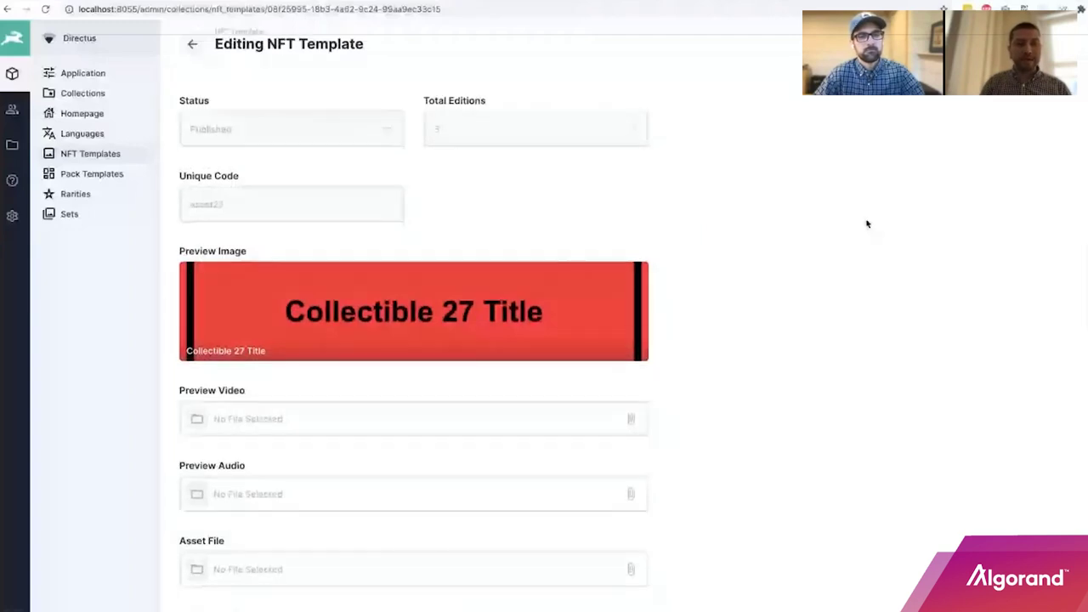
{"action": "scroll", "coordinate": [868, 223], "scroll_direction": "down", "scroll_amount": 1}
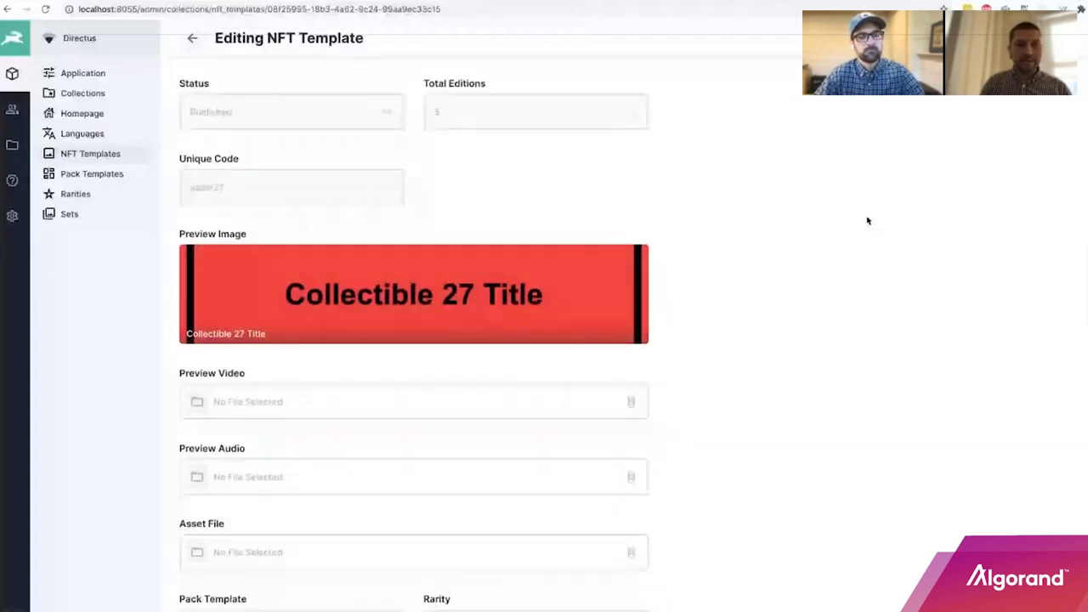
{"action": "scroll", "coordinate": [867, 221], "scroll_direction": "up", "scroll_amount": 2}
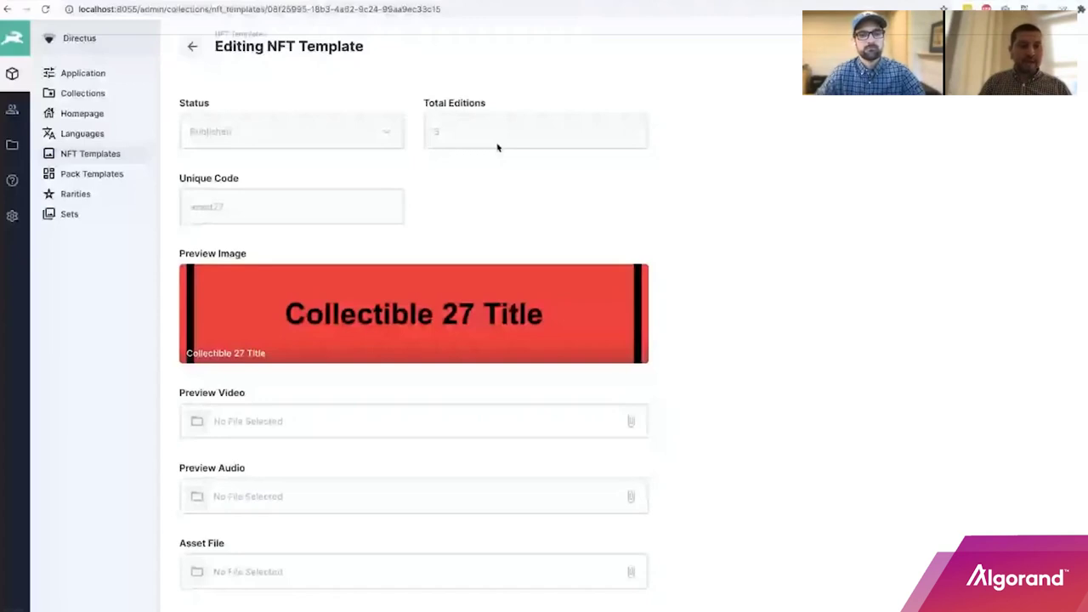
{"action": "scroll", "coordinate": [575, 178], "scroll_direction": "down", "scroll_amount": 1}
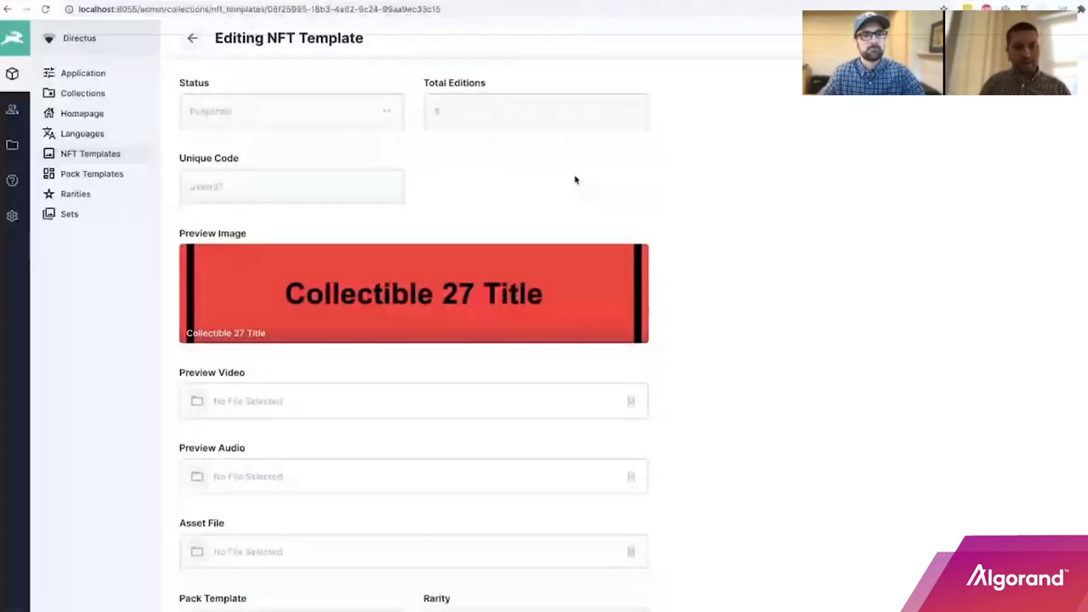
{"action": "scroll", "coordinate": [705, 199], "scroll_direction": "down", "scroll_amount": 1}
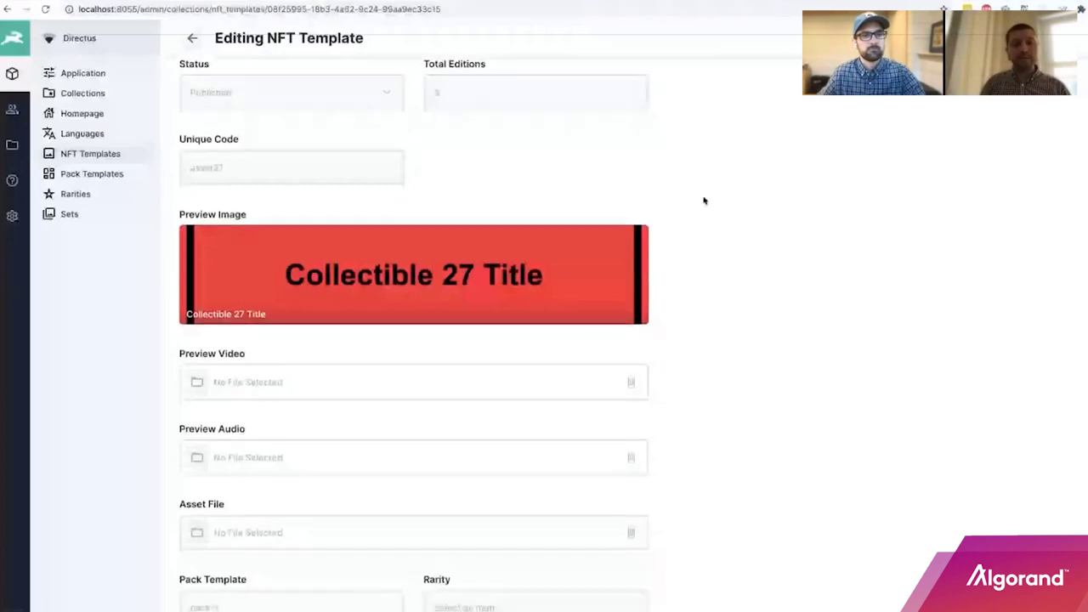
{"action": "scroll", "coordinate": [704, 200], "scroll_direction": "down", "scroll_amount": 1}
{"action": "scroll", "coordinate": [705, 199], "scroll_direction": "down", "scroll_amount": 2}
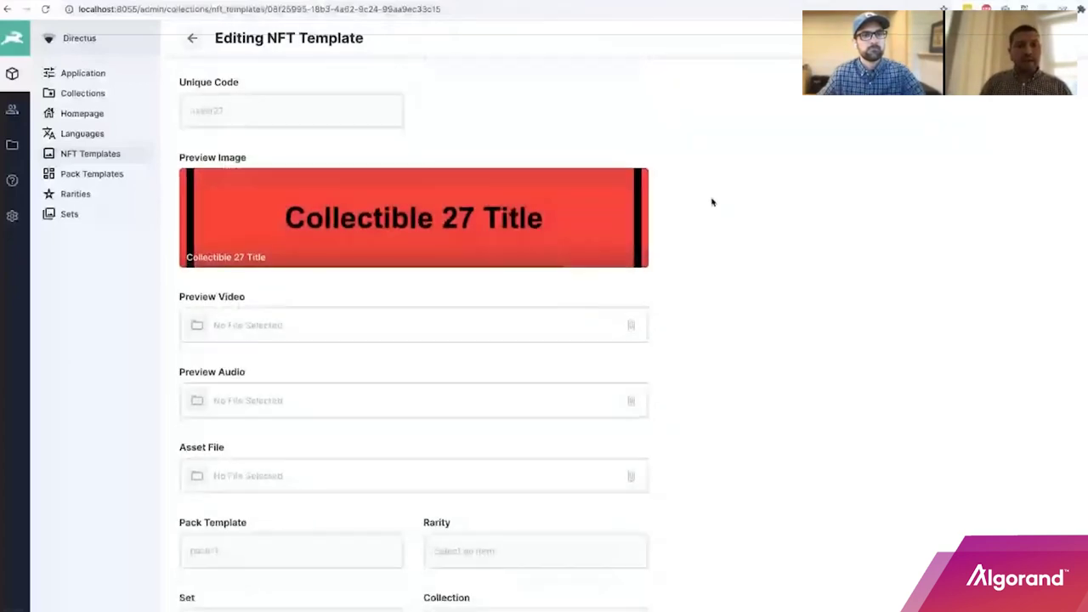
{"action": "scroll", "coordinate": [713, 202], "scroll_direction": "down", "scroll_amount": 2}
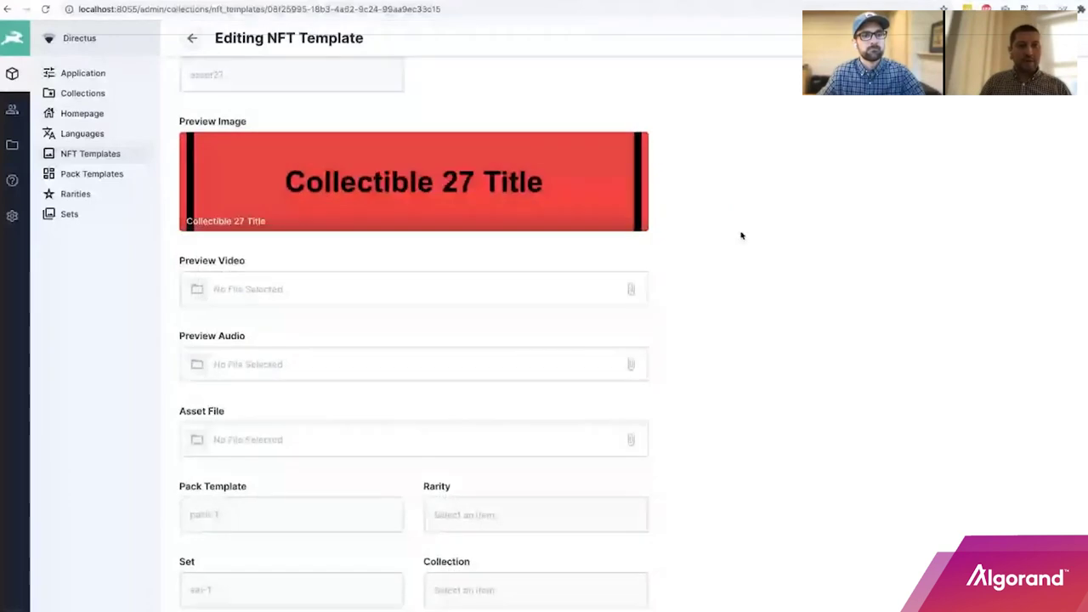
{"action": "scroll", "coordinate": [741, 235], "scroll_direction": "down", "scroll_amount": 1}
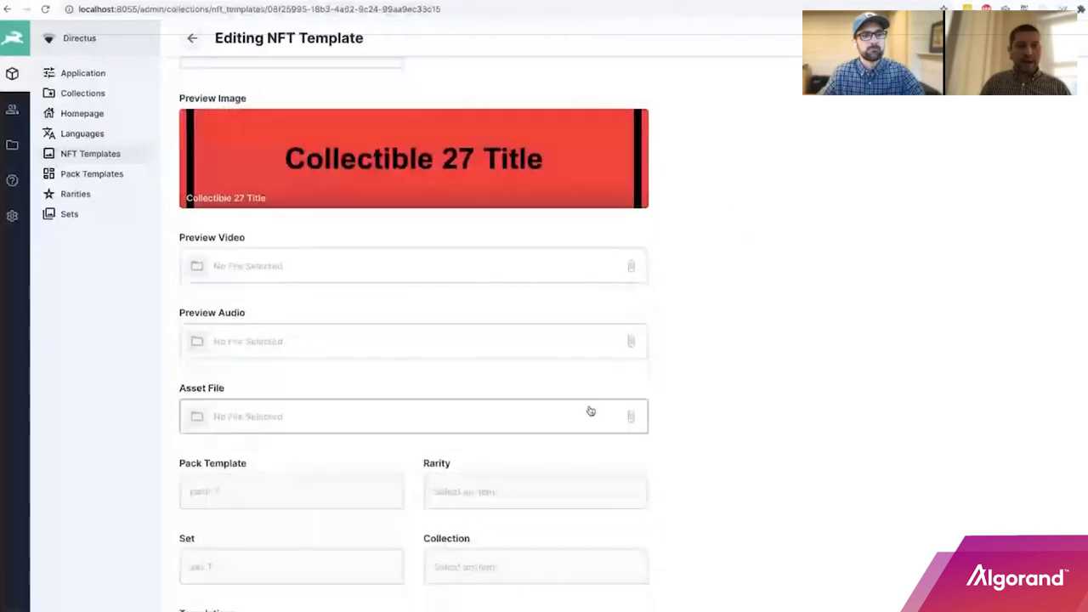
{"action": "scroll", "coordinate": [742, 391], "scroll_direction": "down", "scroll_amount": 1}
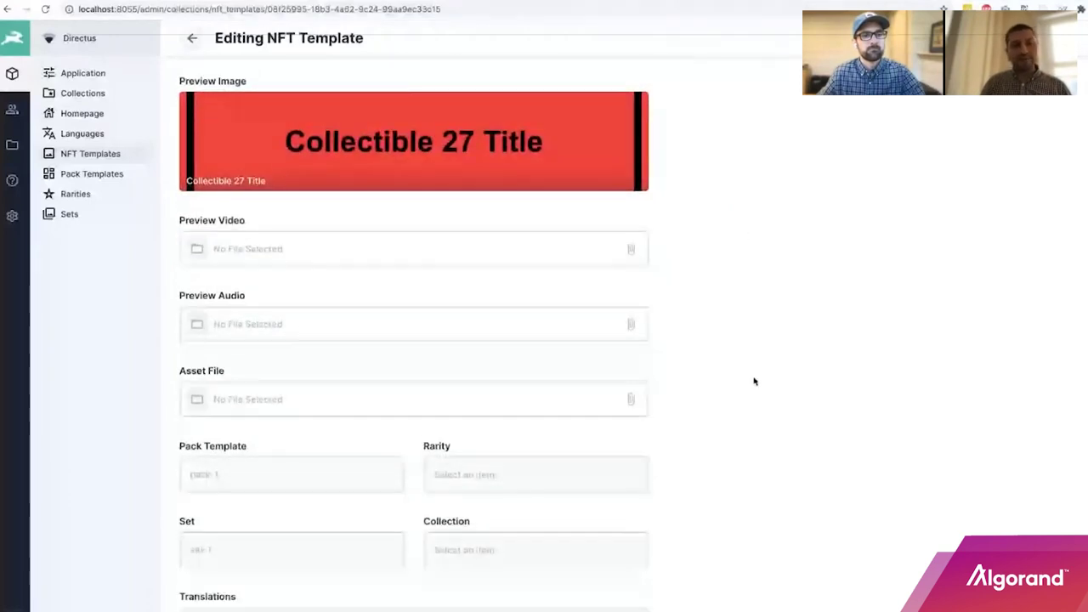
{"action": "scroll", "coordinate": [748, 366], "scroll_direction": "down", "scroll_amount": 1}
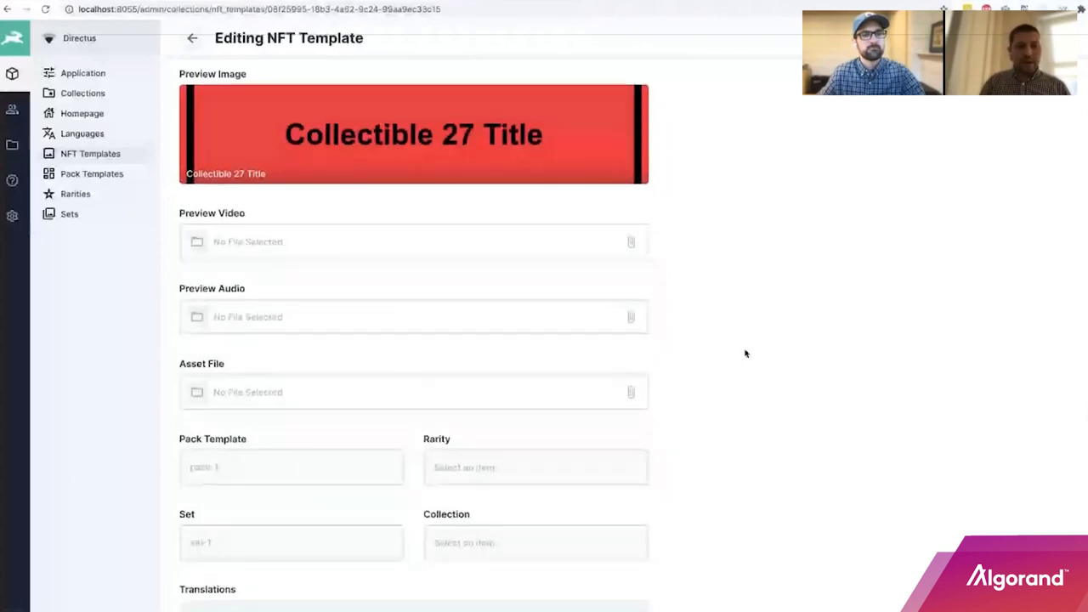
{"action": "scroll", "coordinate": [746, 352], "scroll_direction": "down", "scroll_amount": 3}
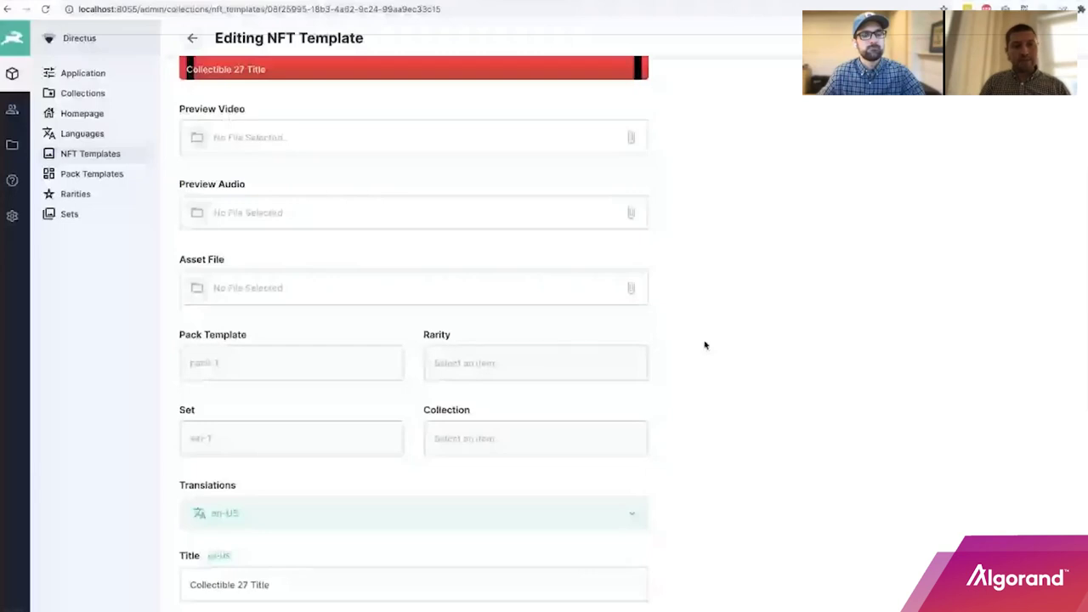
{"action": "scroll", "coordinate": [680, 360], "scroll_direction": "down", "scroll_amount": 1}
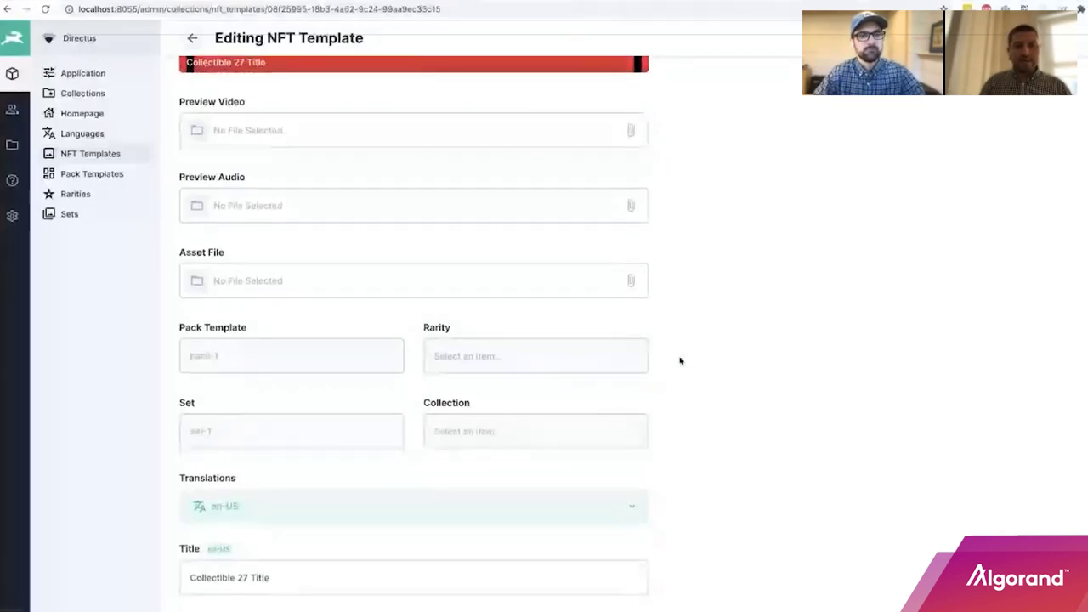
{"action": "scroll", "coordinate": [681, 361], "scroll_direction": "down", "scroll_amount": 1}
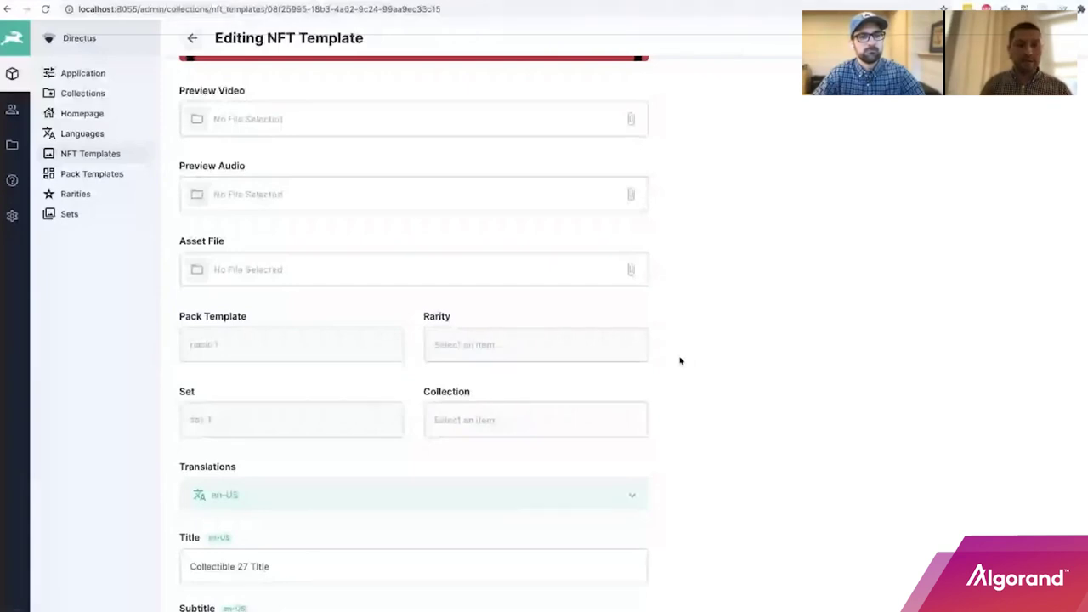
{"action": "scroll", "coordinate": [690, 362], "scroll_direction": "down", "scroll_amount": 2}
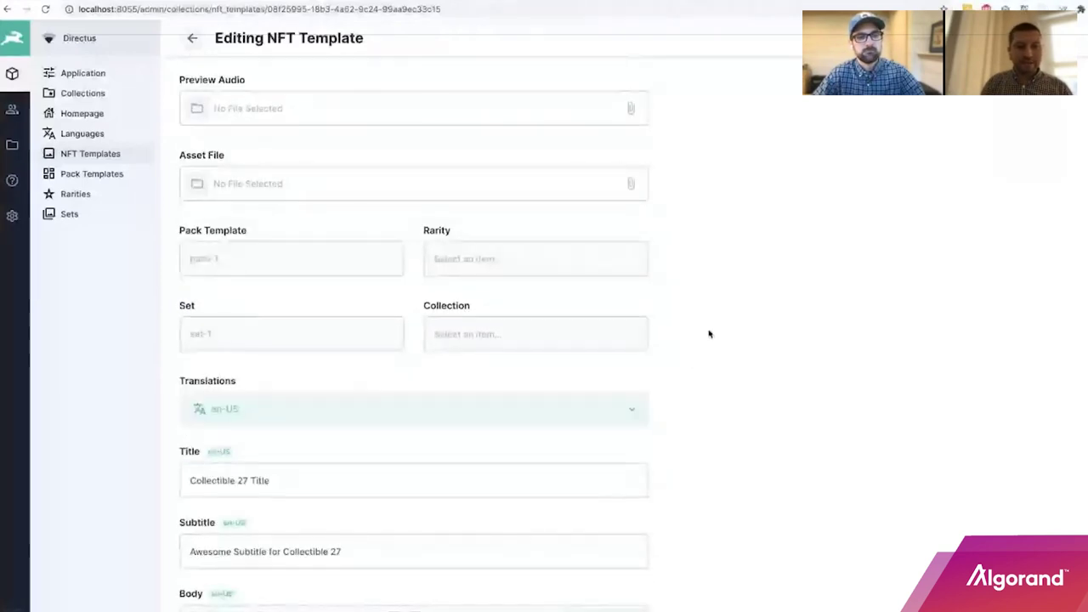
{"action": "scroll", "coordinate": [706, 334], "scroll_direction": "down", "scroll_amount": 1}
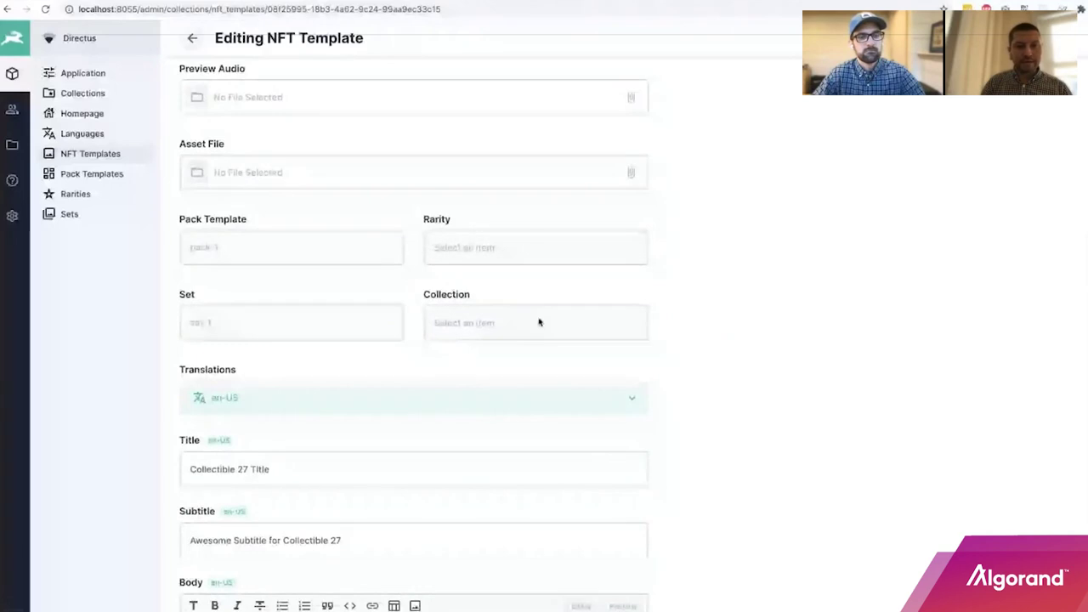
{"action": "scroll", "coordinate": [804, 319], "scroll_direction": "down", "scroll_amount": 3}
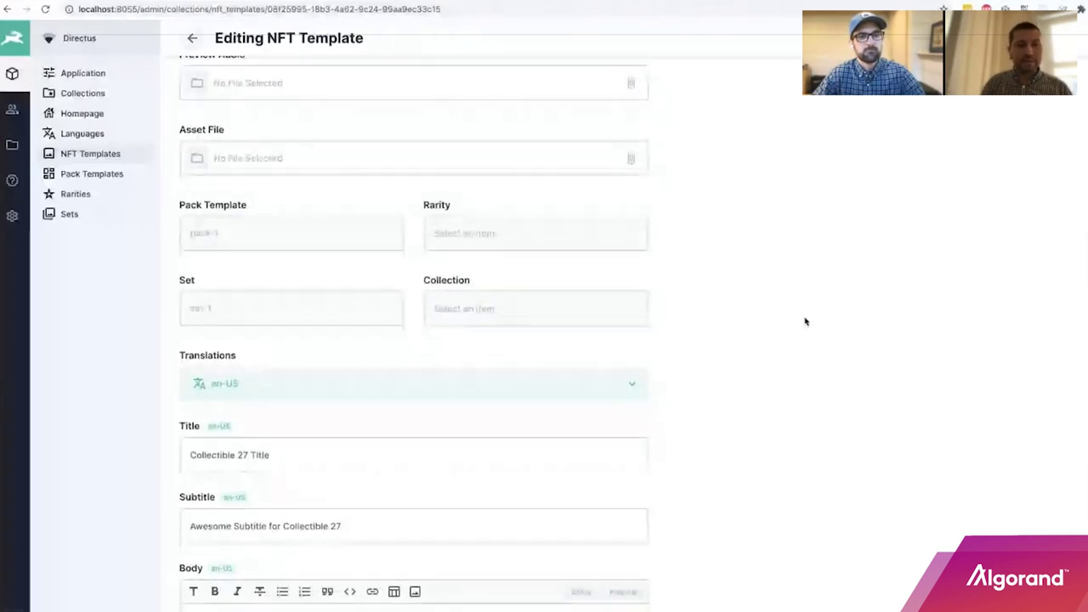
{"action": "scroll", "coordinate": [804, 320], "scroll_direction": "down", "scroll_amount": 1}
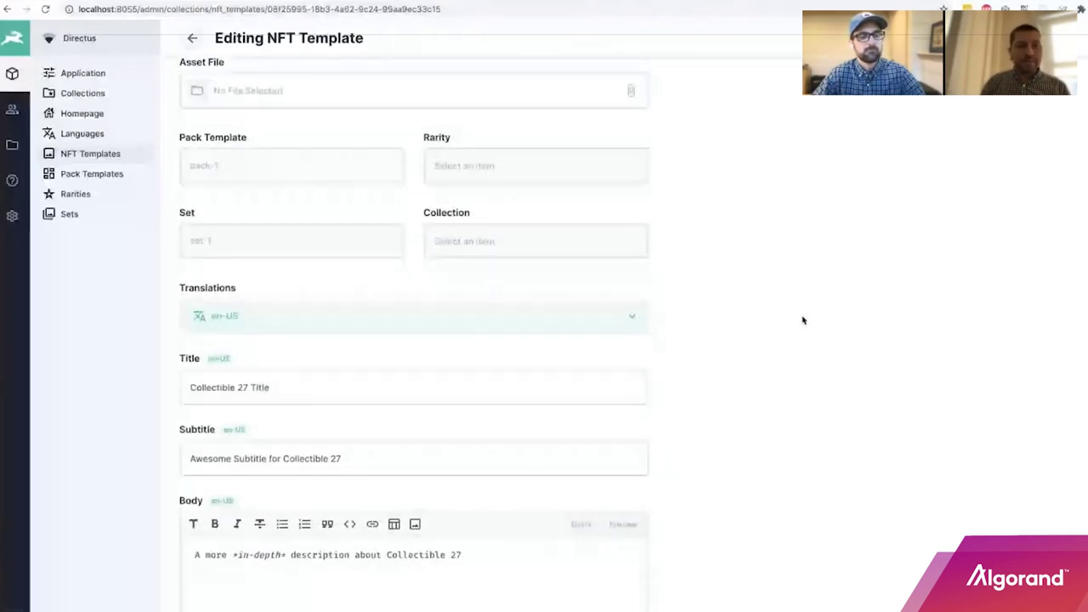
{"action": "scroll", "coordinate": [799, 320], "scroll_direction": "down", "scroll_amount": 3}
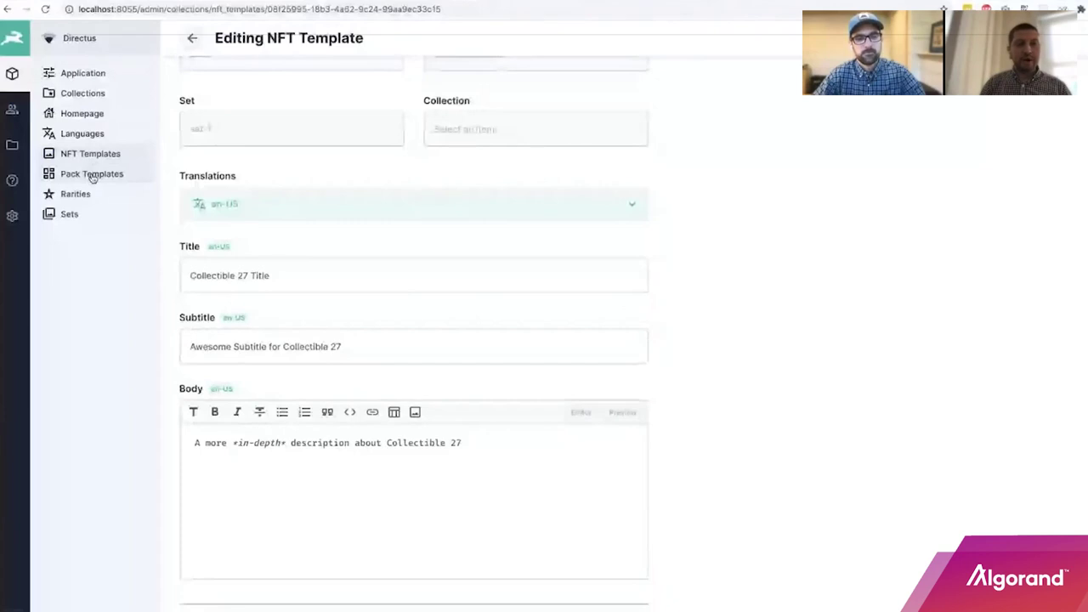
Go to the Pack Templates collection and start a new Draft pack template item.
{"action": "left_click", "coordinate": [93, 175]}
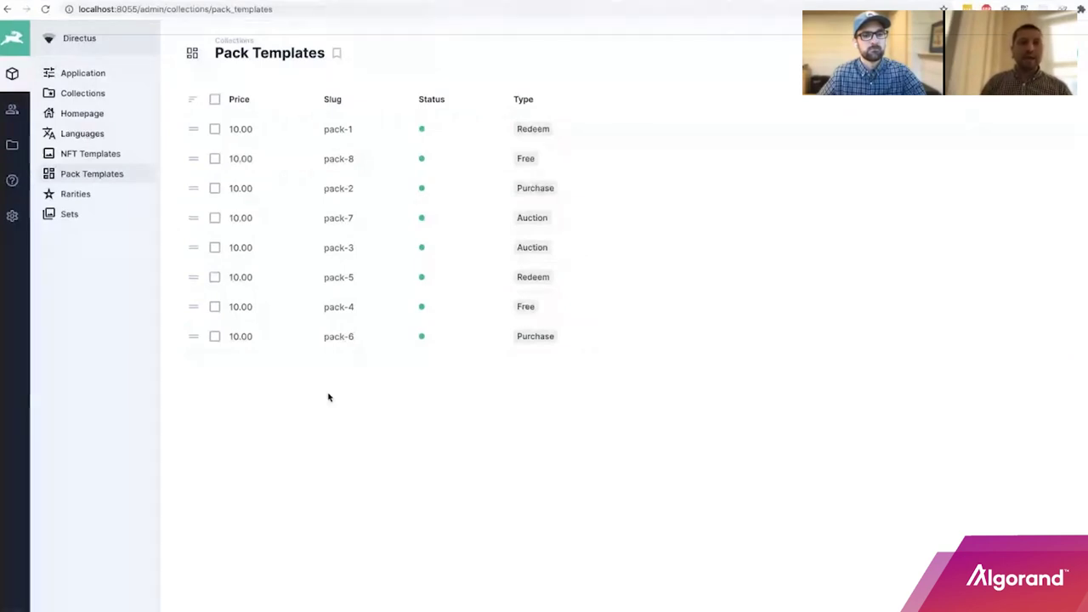
{"action": "left_click", "coordinate": [1055, 53]}
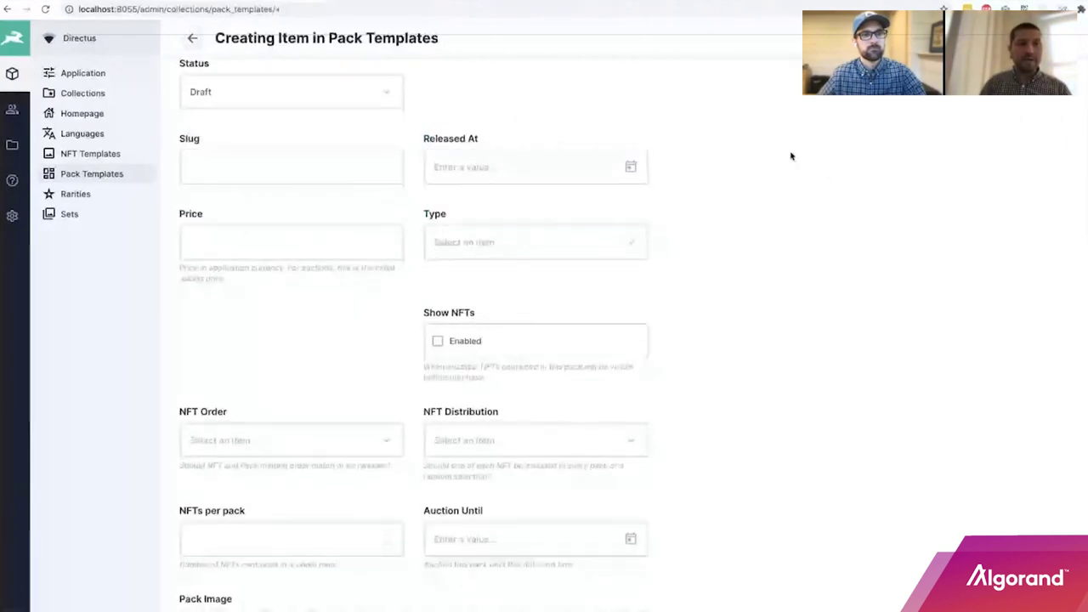
Focus the new pack's Slug field and list the Type choices: Free, Redeem, Purchase, Auction.
{"action": "left_click", "coordinate": [262, 156]}
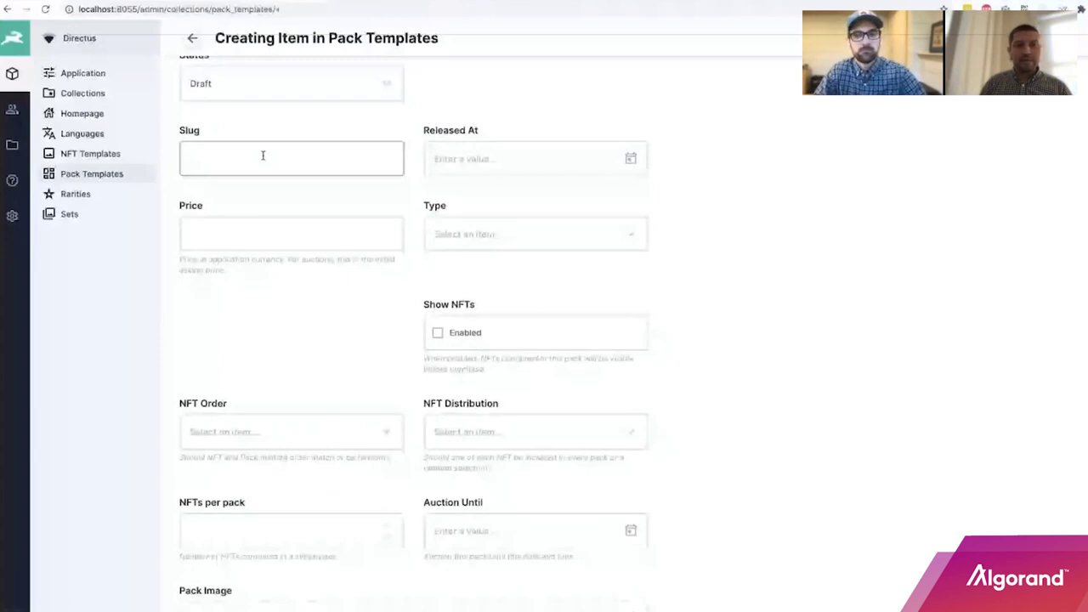
{"action": "scroll", "coordinate": [610, 210], "scroll_direction": "down", "scroll_amount": 1}
{"action": "left_click", "coordinate": [611, 207]}
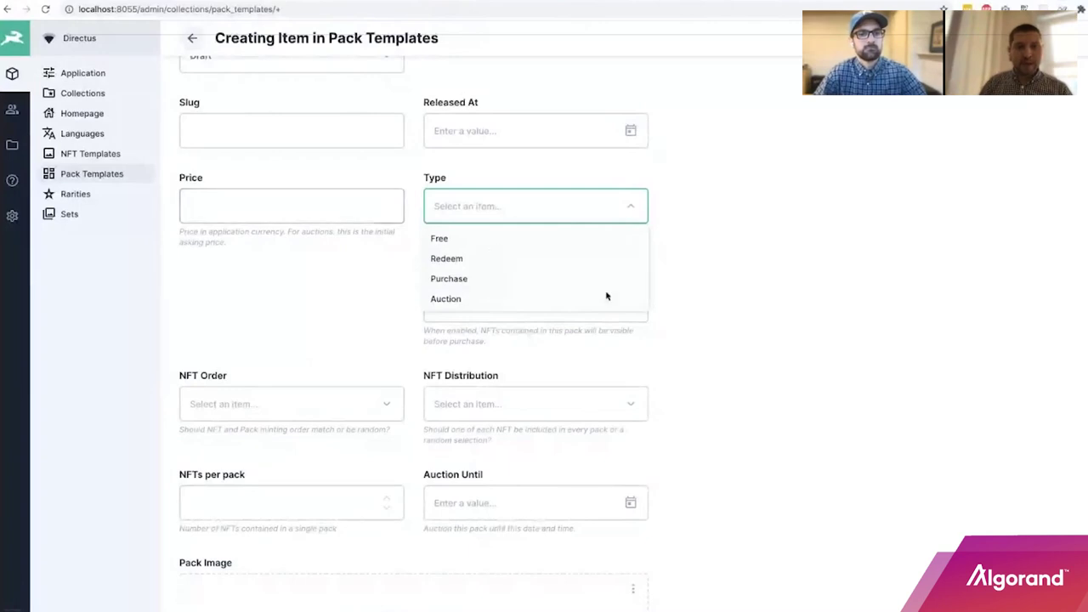
{"action": "left_click", "coordinate": [505, 302]}
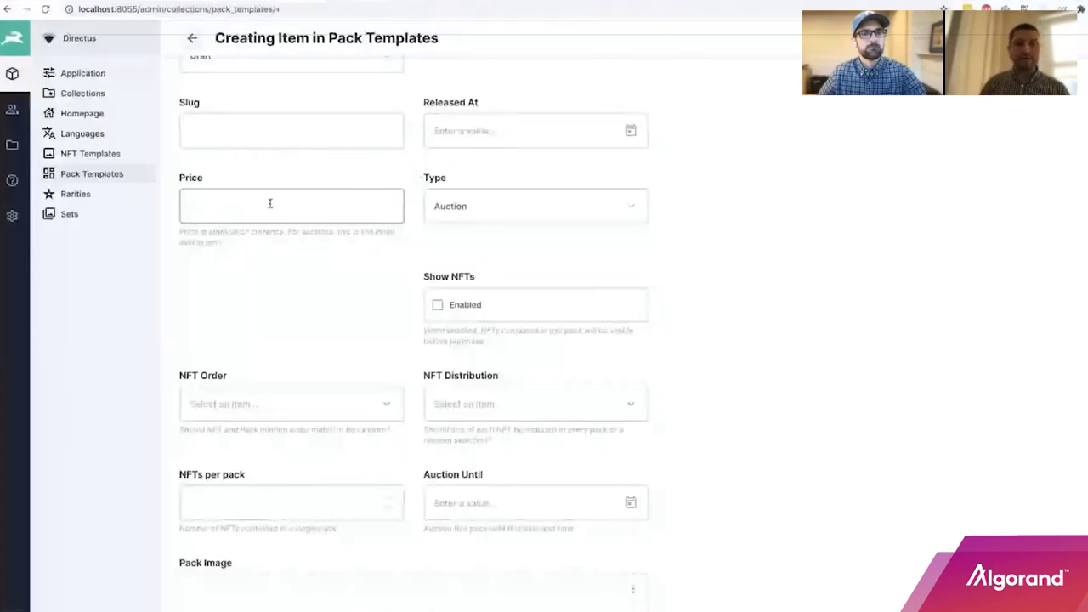
{"action": "scroll", "coordinate": [790, 282], "scroll_direction": "down", "scroll_amount": 1}
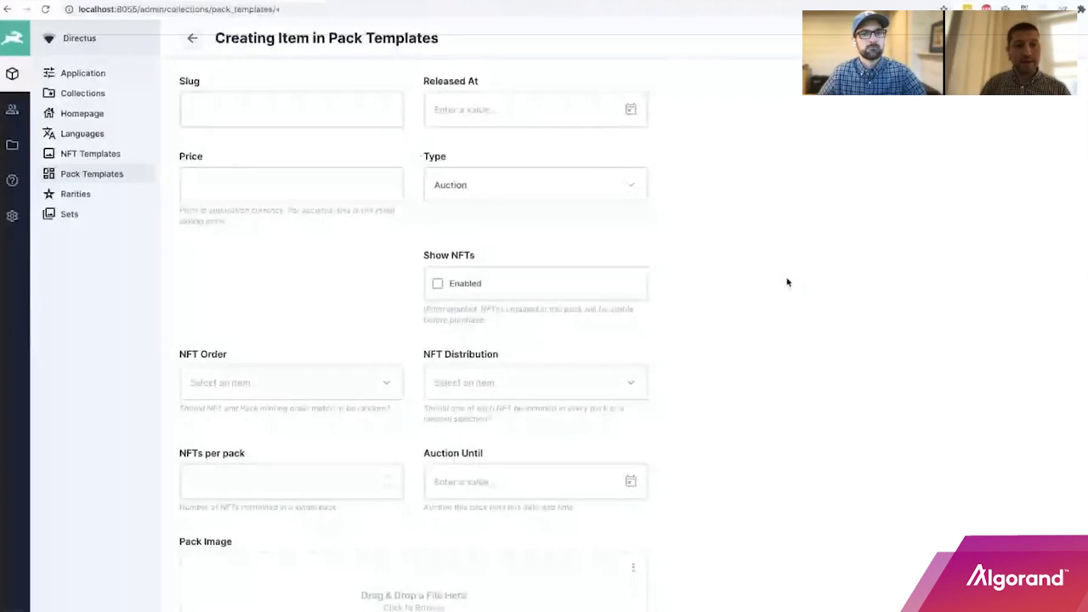
{"action": "scroll", "coordinate": [786, 282], "scroll_direction": "down", "scroll_amount": 1}
{"action": "scroll", "coordinate": [779, 284], "scroll_direction": "down", "scroll_amount": 1}
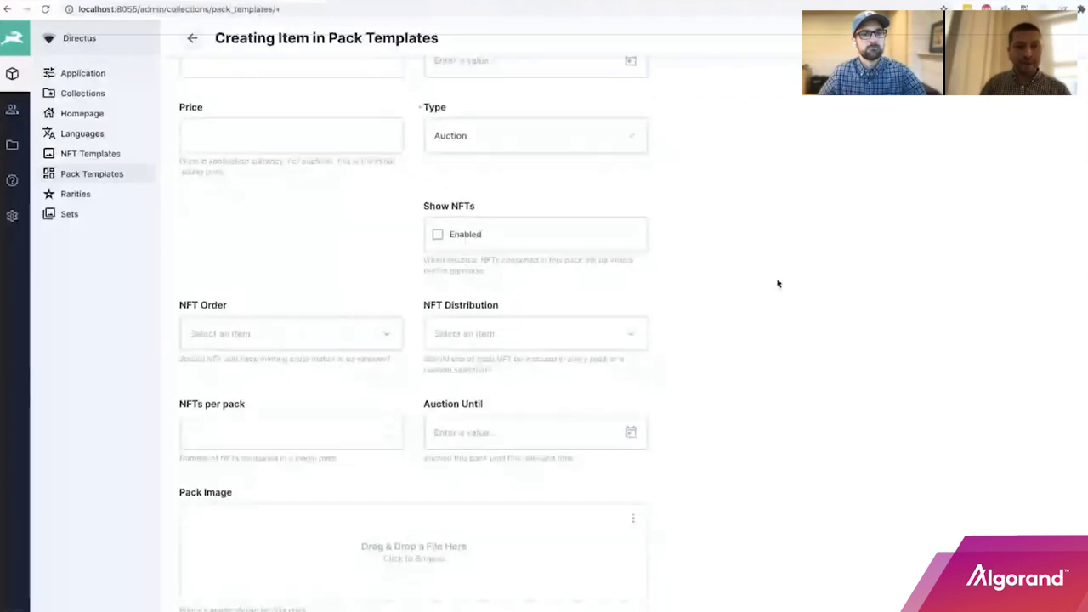
{"action": "scroll", "coordinate": [776, 281], "scroll_direction": "down", "scroll_amount": 2}
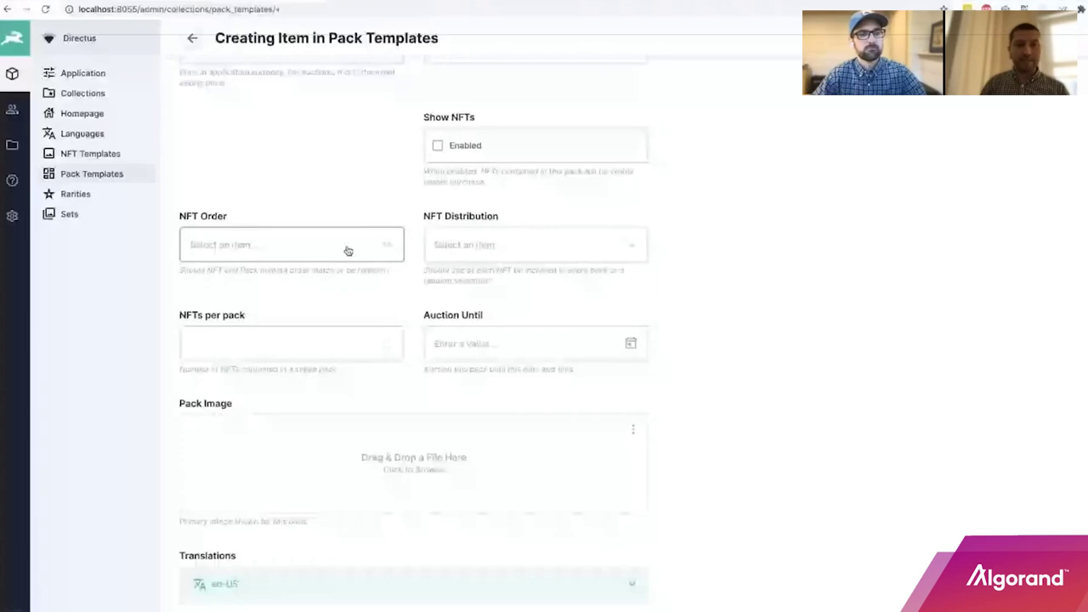
{"action": "left_click", "coordinate": [348, 250]}
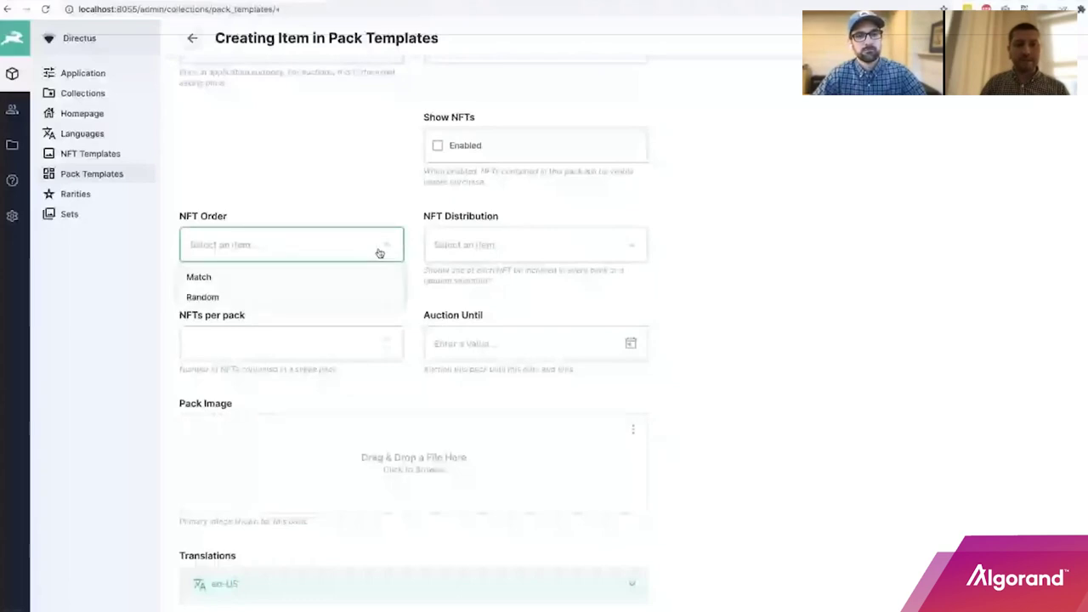
{"action": "left_click", "coordinate": [505, 249]}
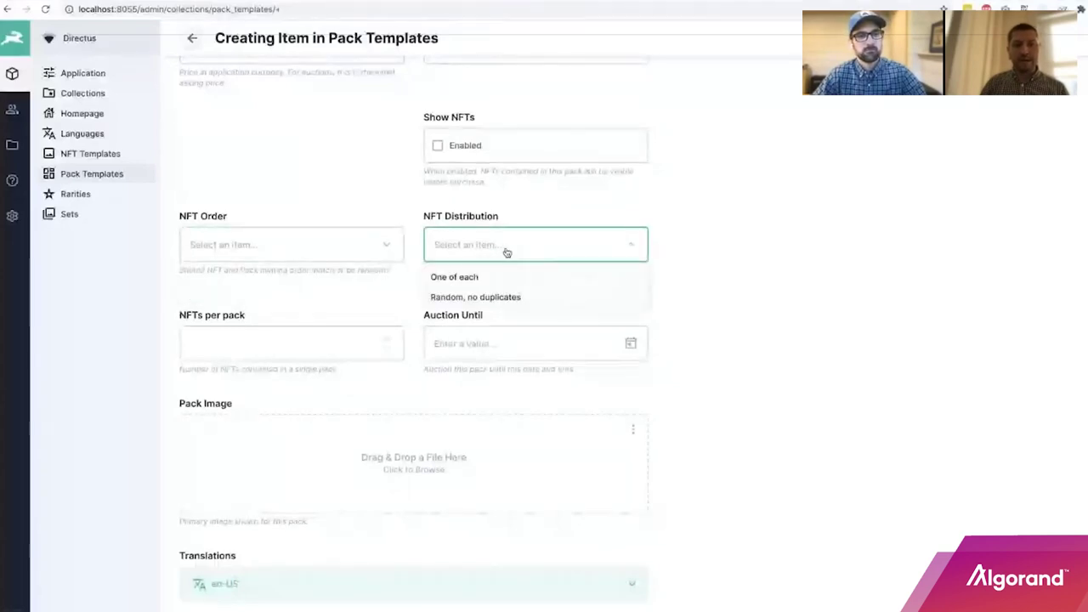
{"action": "left_click", "coordinate": [714, 264]}
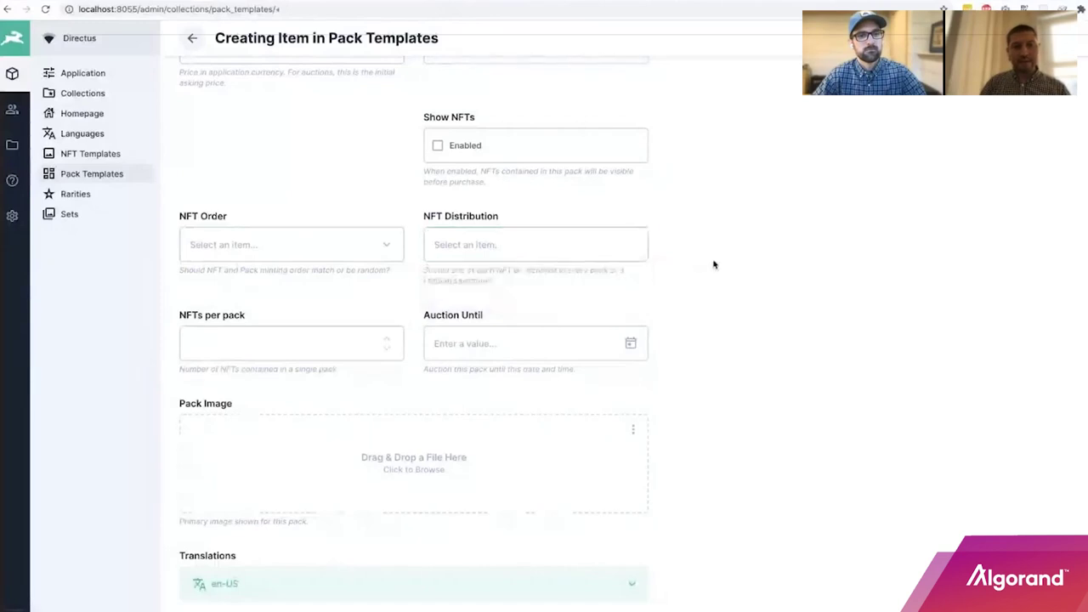
{"action": "left_click", "coordinate": [283, 341]}
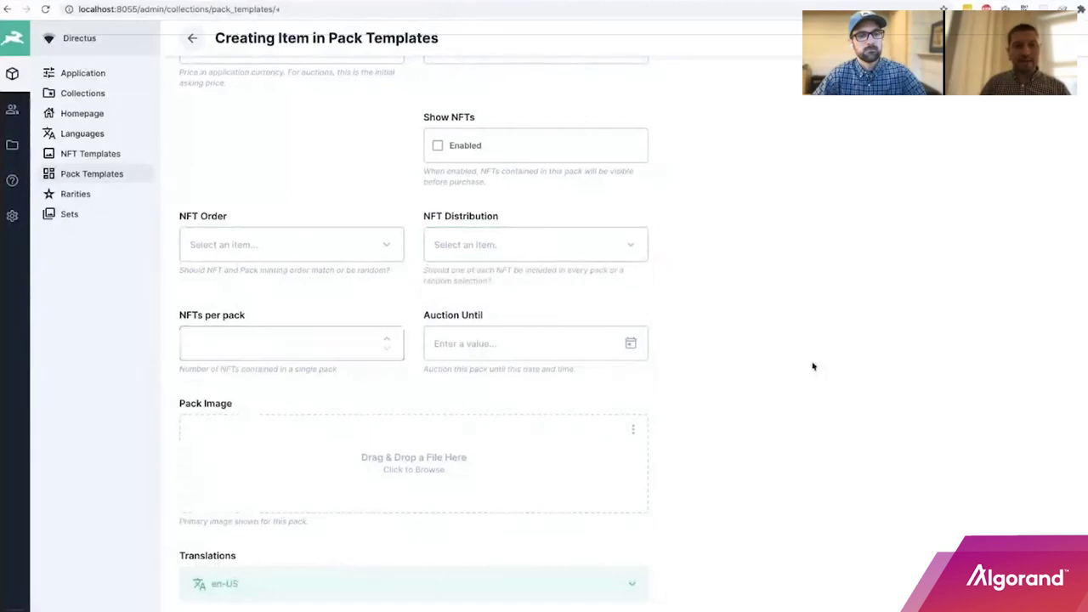
{"action": "scroll", "coordinate": [812, 365], "scroll_direction": "down", "scroll_amount": 5}
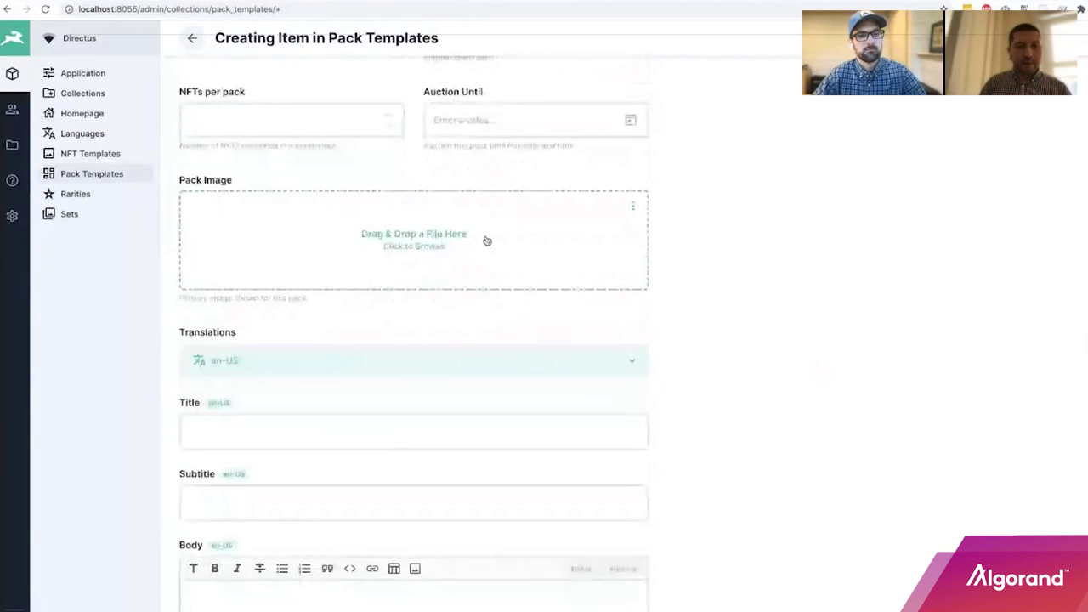
{"action": "scroll", "coordinate": [837, 298], "scroll_direction": "down", "scroll_amount": 2}
{"action": "scroll", "coordinate": [834, 299], "scroll_direction": "down", "scroll_amount": 1}
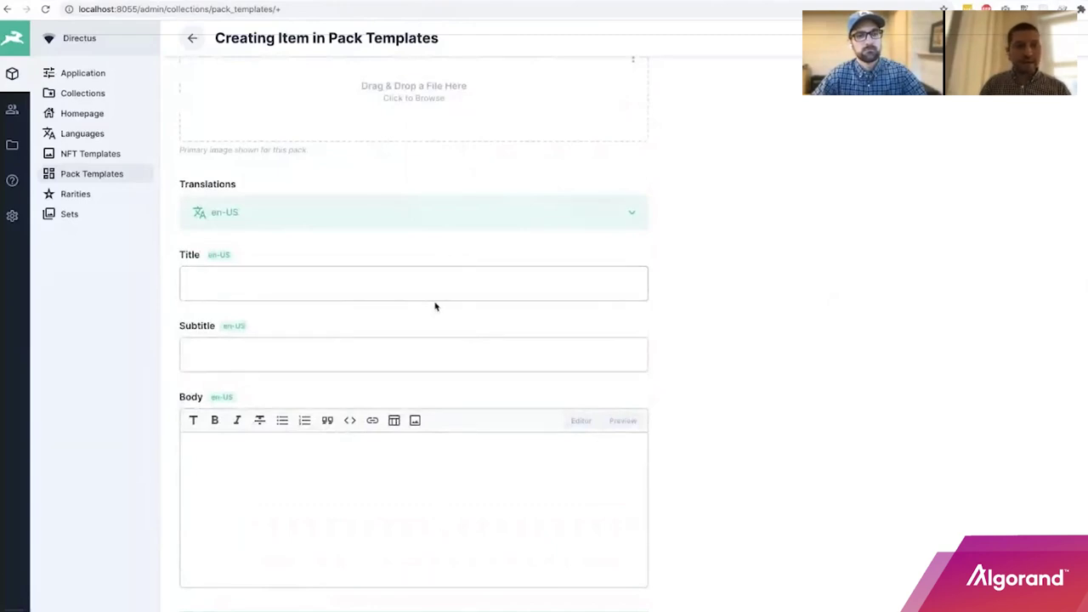
{"action": "scroll", "coordinate": [471, 481], "scroll_direction": "down", "scroll_amount": 2}
{"action": "scroll", "coordinate": [710, 463], "scroll_direction": "down", "scroll_amount": 2}
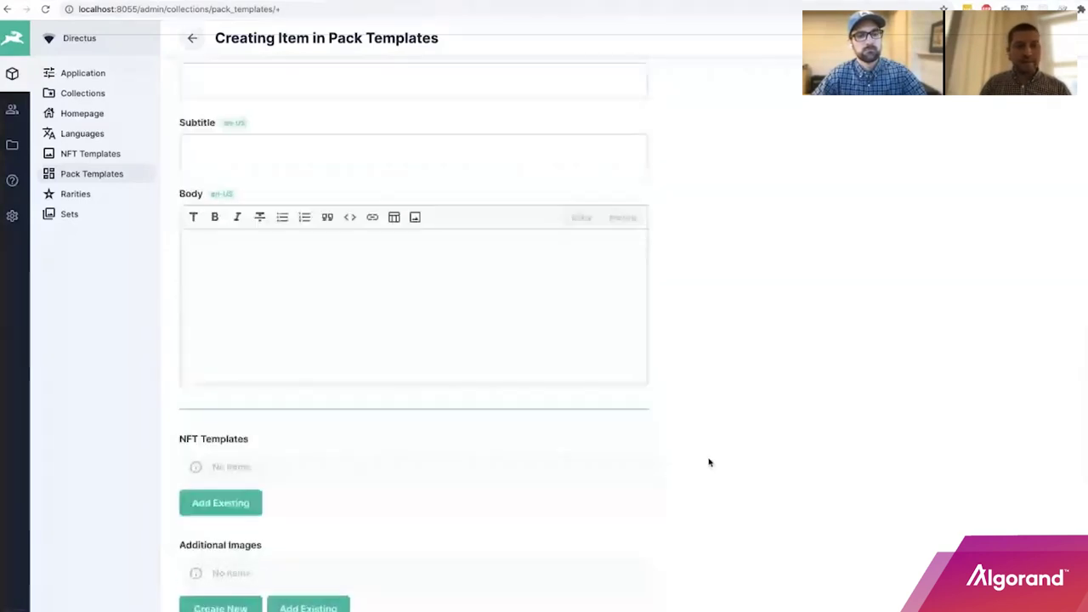
{"action": "scroll", "coordinate": [710, 463], "scroll_direction": "down", "scroll_amount": 2}
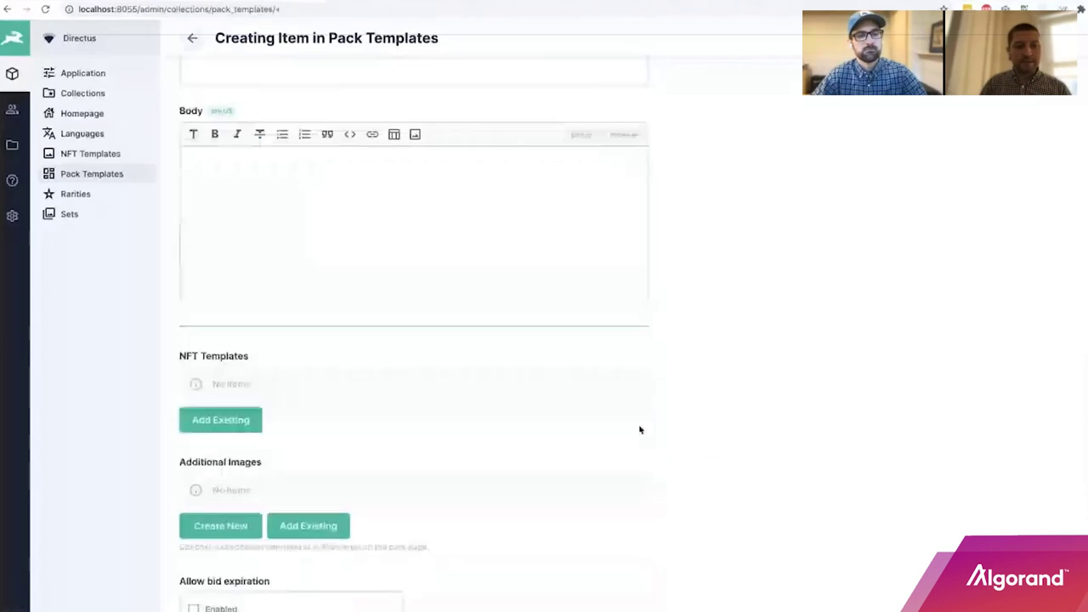
{"action": "scroll", "coordinate": [641, 430], "scroll_direction": "up", "scroll_amount": 1}
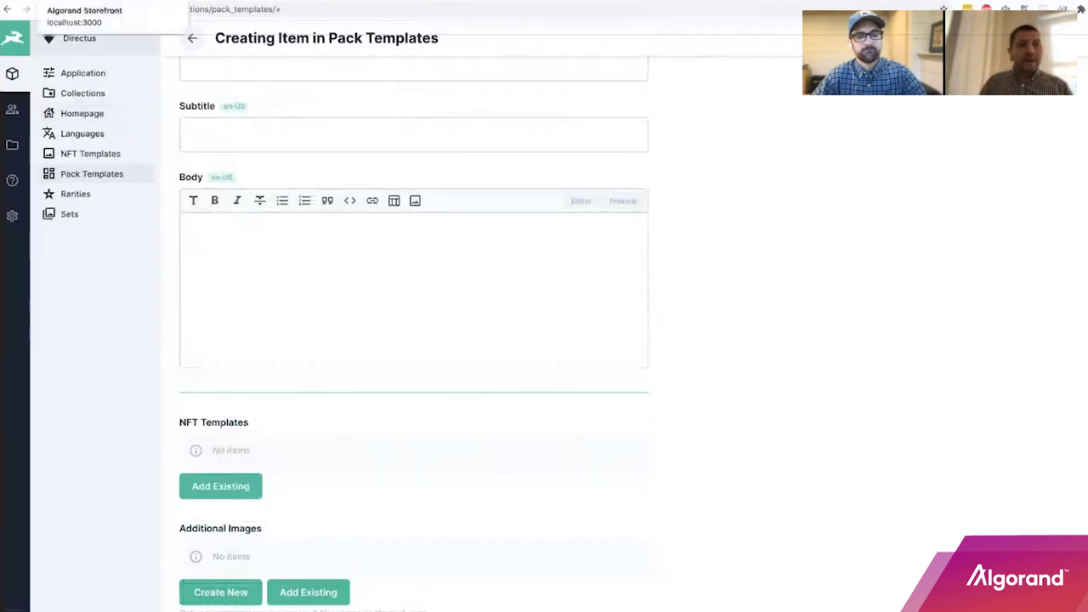
Switch to the Algorand Storefront and go from email sign-in to the new account setup form.
{"action": "left_click", "coordinate": [51, 2]}
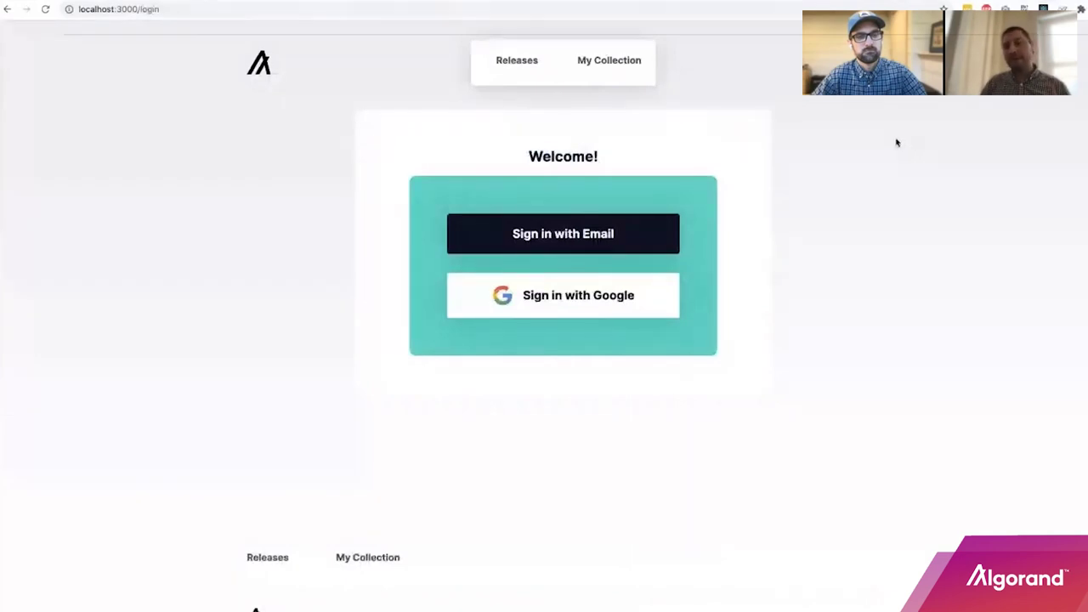
{"action": "left_click", "coordinate": [615, 235]}
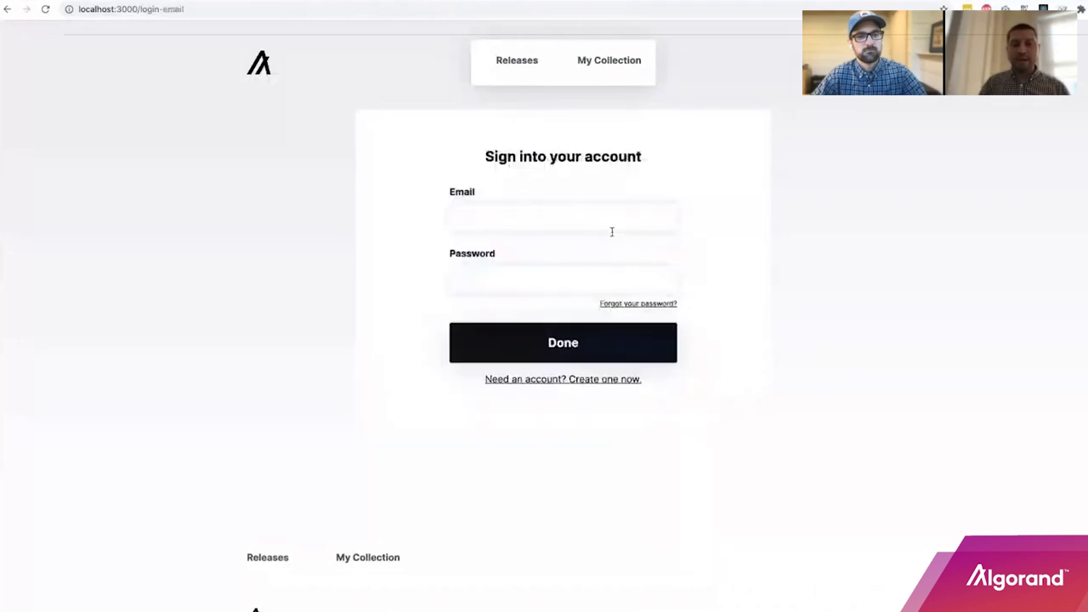
{"action": "left_click", "coordinate": [576, 383]}
{"action": "scroll", "coordinate": [789, 322], "scroll_direction": "down", "scroll_amount": 1}
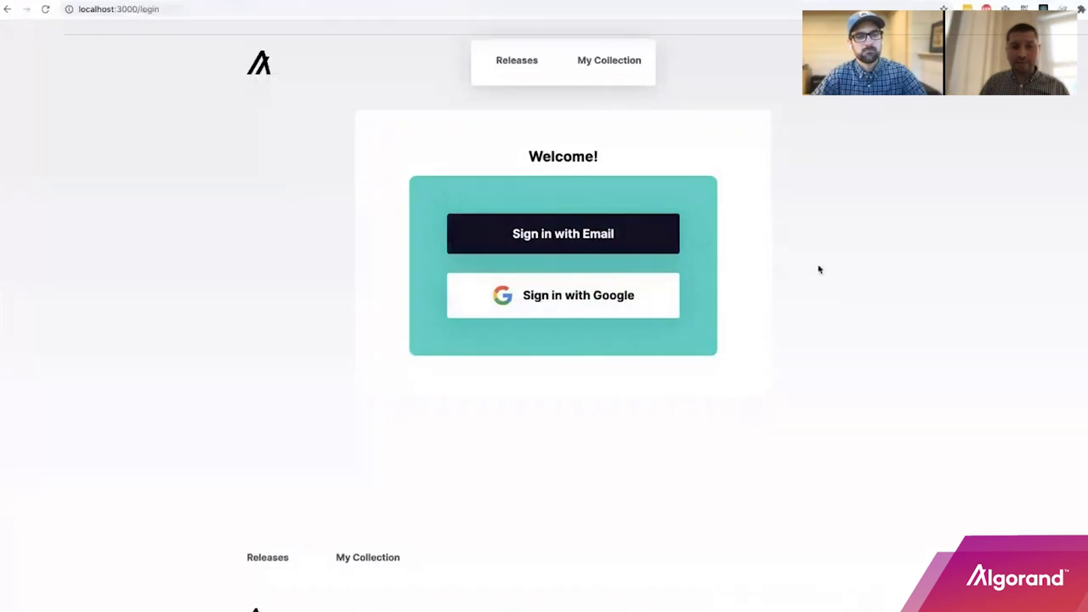
{"action": "left_click", "coordinate": [655, 238]}
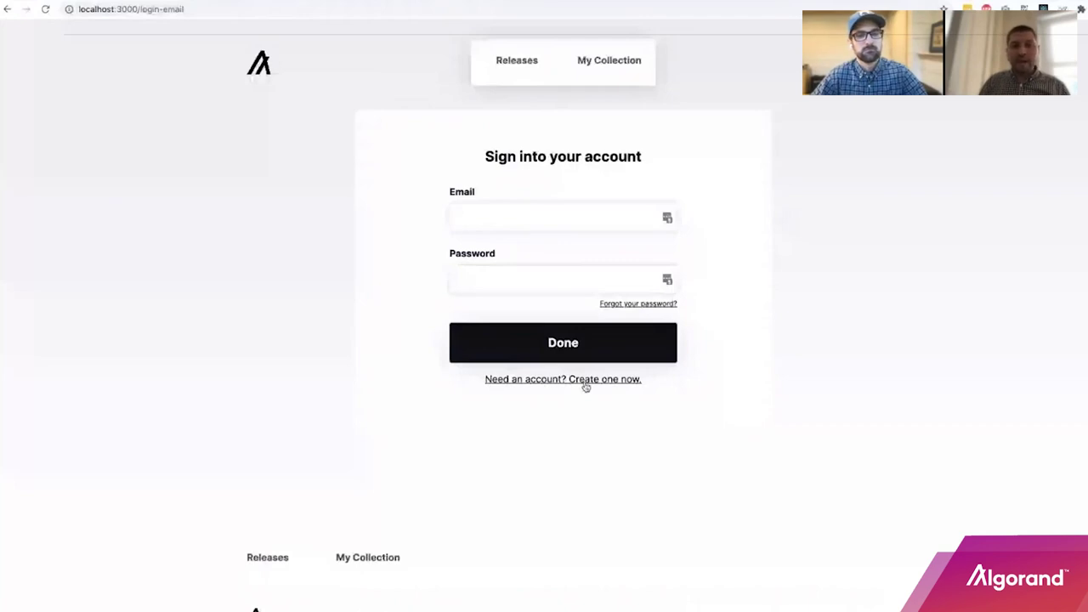
{"action": "left_click", "coordinate": [585, 382]}
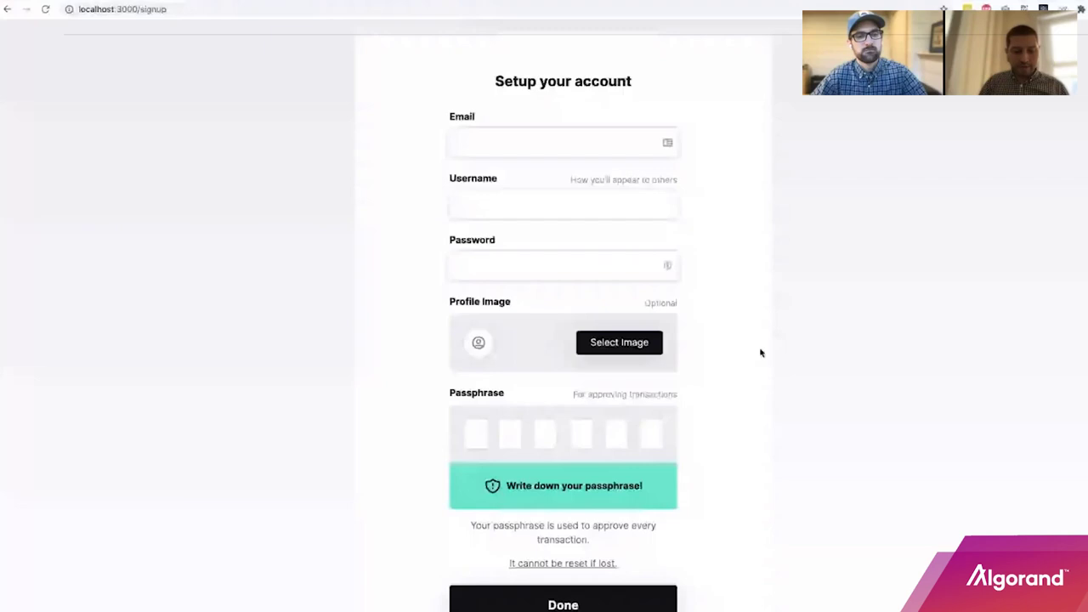
Scroll through the storefront sign-up form to review its fields.
{"action": "scroll", "coordinate": [642, 357], "scroll_direction": "down", "scroll_amount": 1}
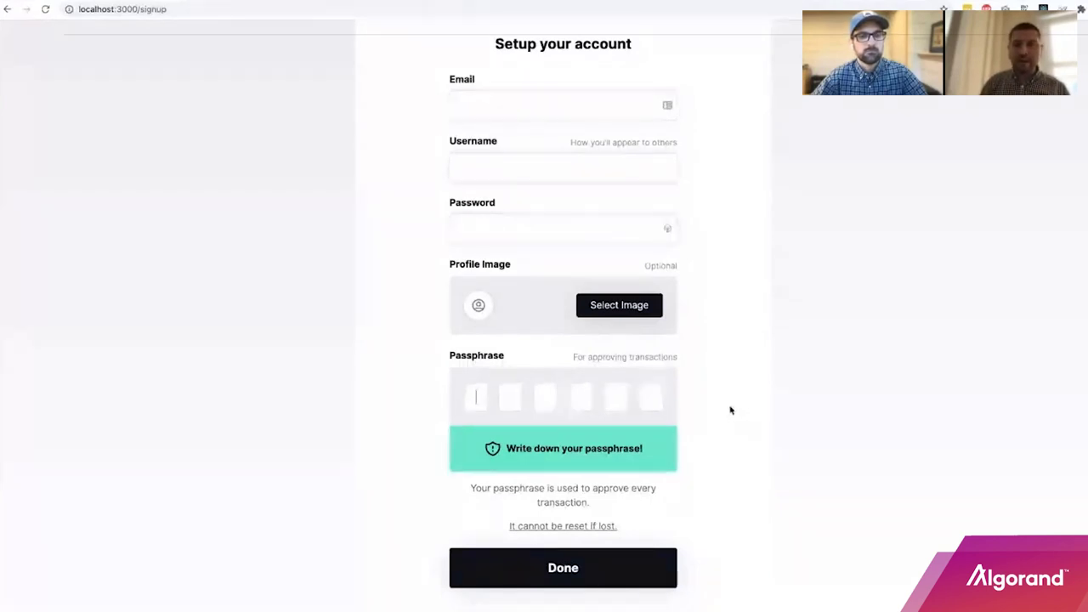
{"action": "scroll", "coordinate": [732, 409], "scroll_direction": "up", "scroll_amount": 2}
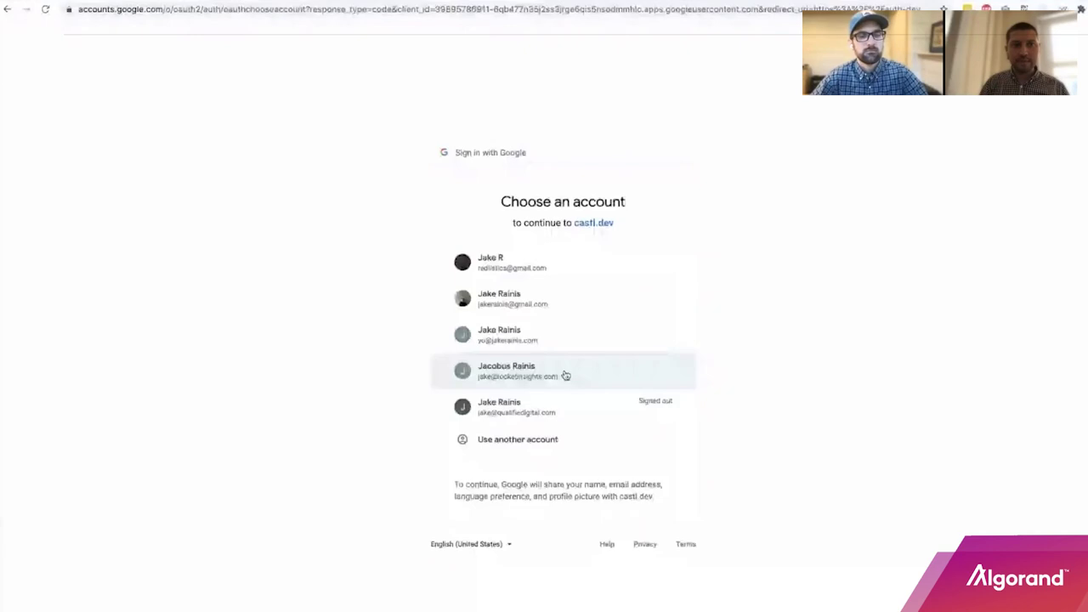
Sign in to the storefront with a Google account, then return to Directus's Homepage collection.
{"action": "left_click", "coordinate": [565, 375]}
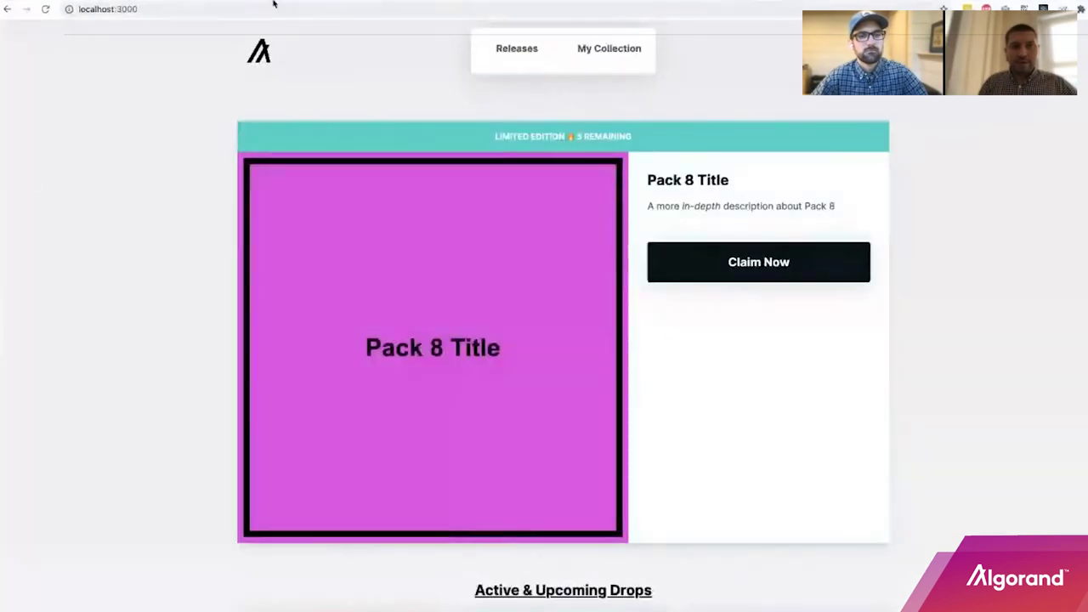
{"action": "left_click", "coordinate": [275, 1]}
{"action": "left_click", "coordinate": [88, 113]}
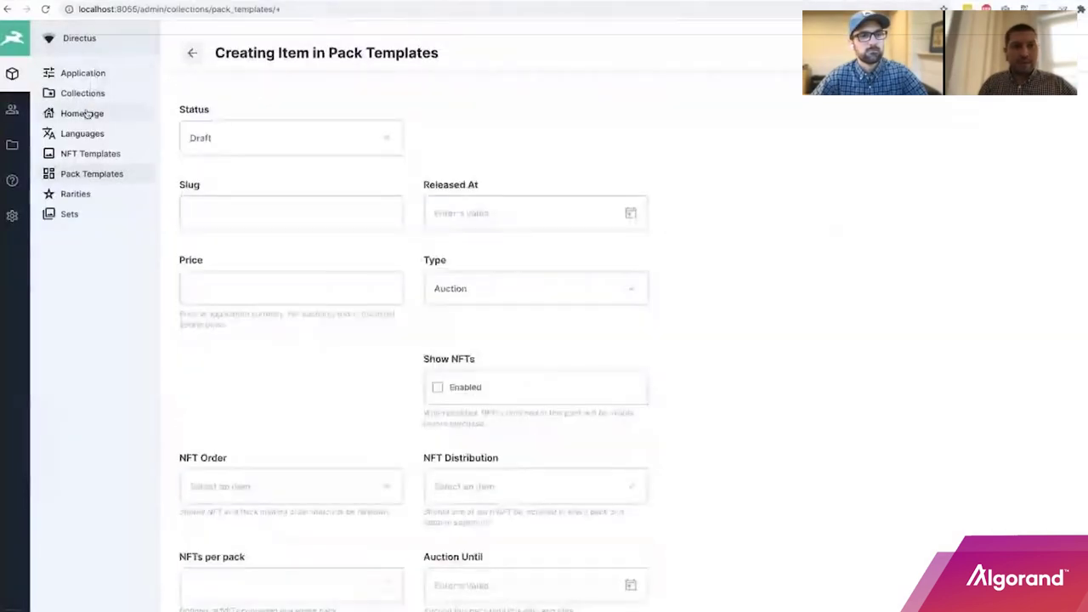
Discard the unsaved pack template draft, check Featured Pack is pack-8, and return to the storefront.
{"action": "left_click", "coordinate": [570, 362]}
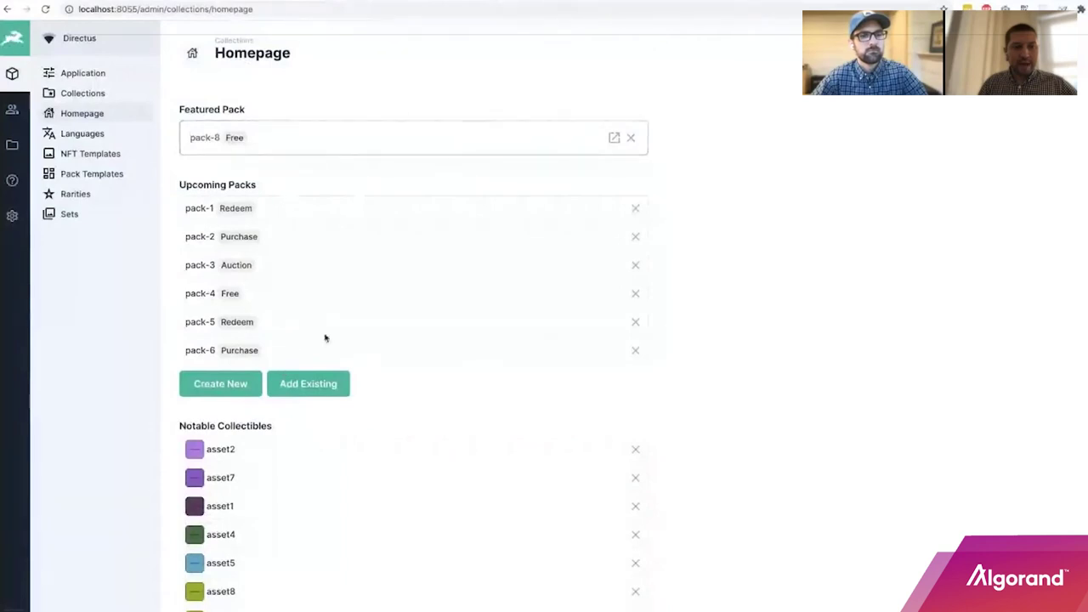
{"action": "scroll", "coordinate": [516, 340], "scroll_direction": "down", "scroll_amount": 1}
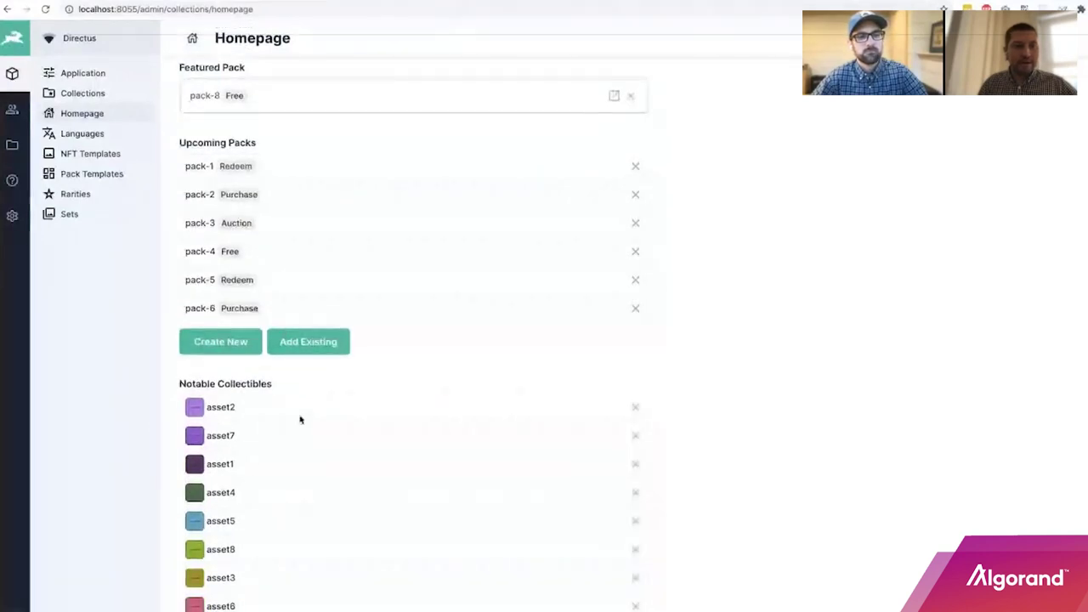
{"action": "key", "text": "ctrl+Tab"}
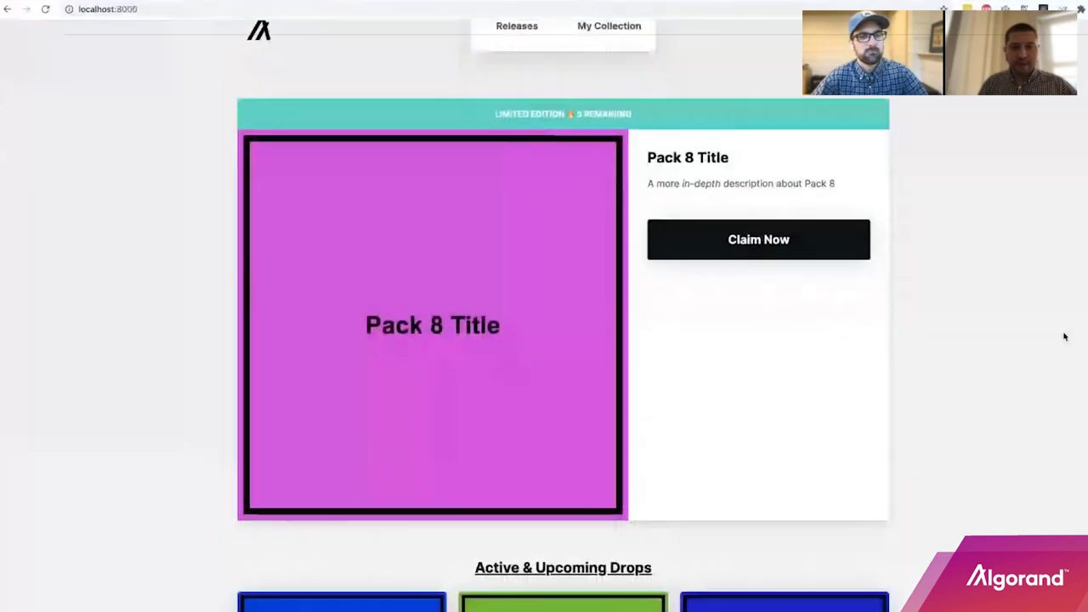
{"action": "scroll", "coordinate": [1055, 337], "scroll_direction": "down", "scroll_amount": 1}
{"action": "scroll", "coordinate": [1043, 336], "scroll_direction": "up", "scroll_amount": 1}
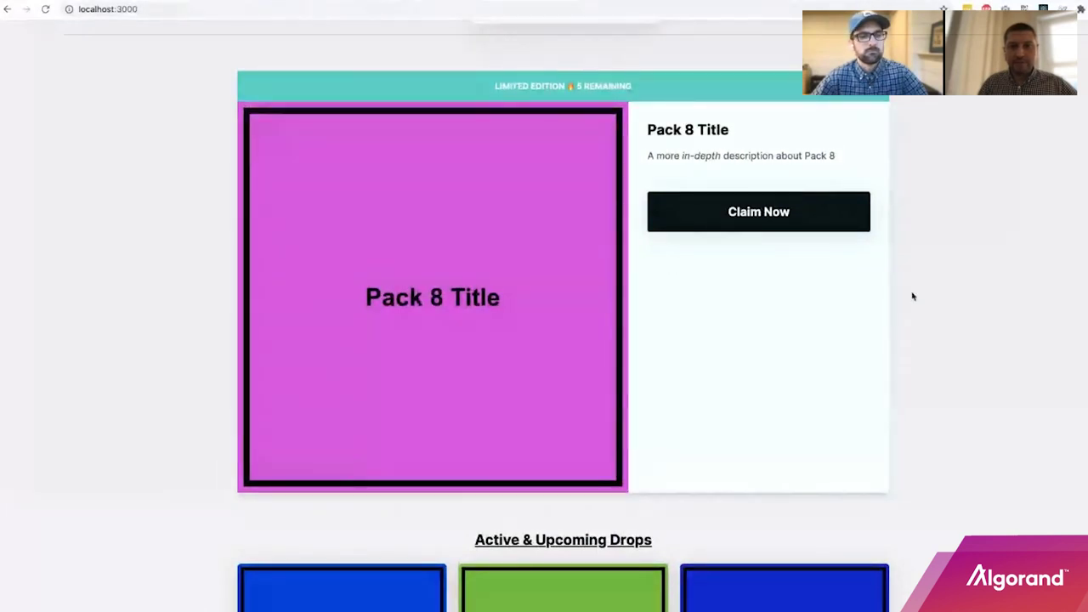
{"action": "scroll", "coordinate": [906, 297], "scroll_direction": "down", "scroll_amount": 3}
{"action": "scroll", "coordinate": [907, 298], "scroll_direction": "down", "scroll_amount": 3}
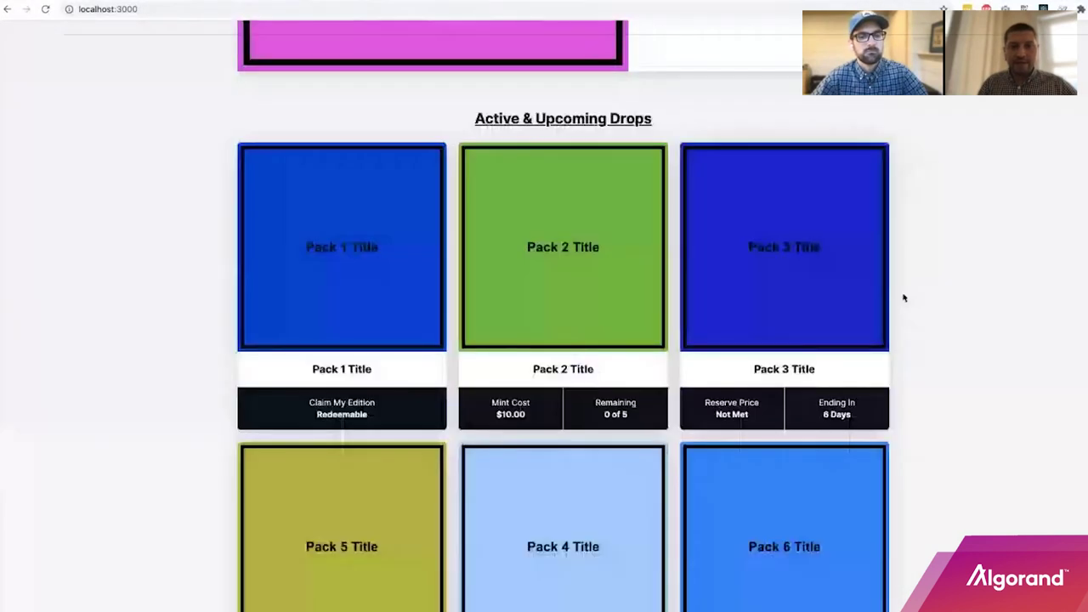
{"action": "scroll", "coordinate": [904, 298], "scroll_direction": "down", "scroll_amount": 1}
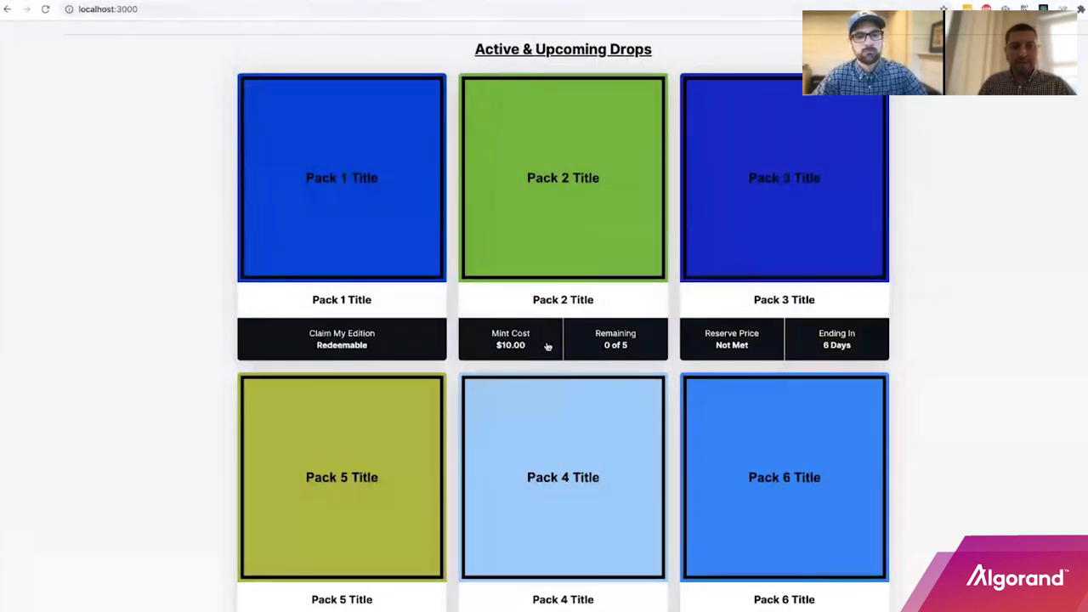
{"action": "scroll", "coordinate": [547, 346], "scroll_direction": "down", "scroll_amount": 1}
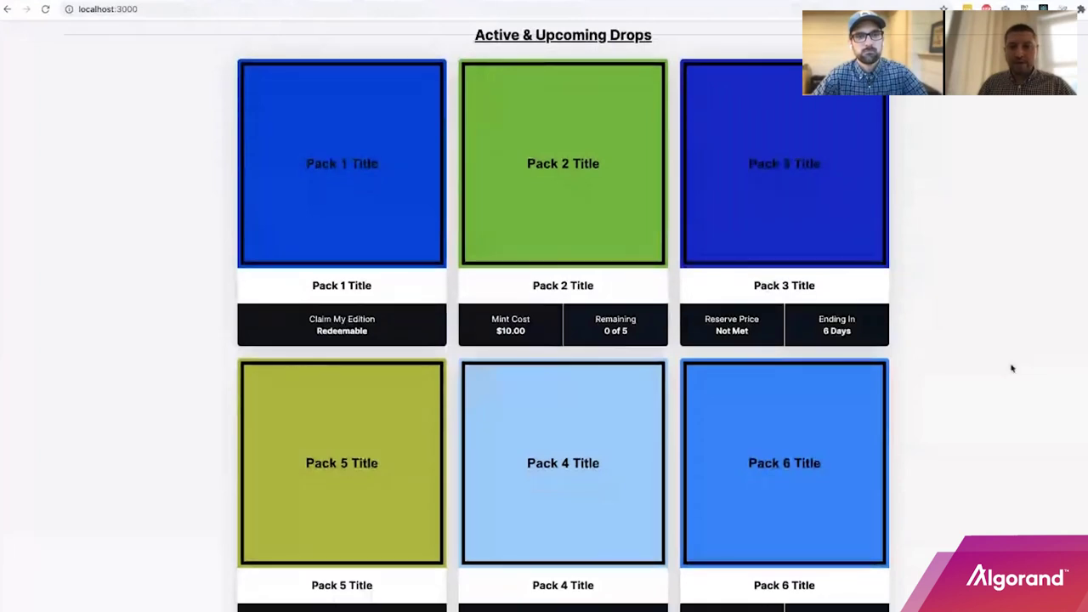
{"action": "scroll", "coordinate": [1012, 368], "scroll_direction": "down", "scroll_amount": 1}
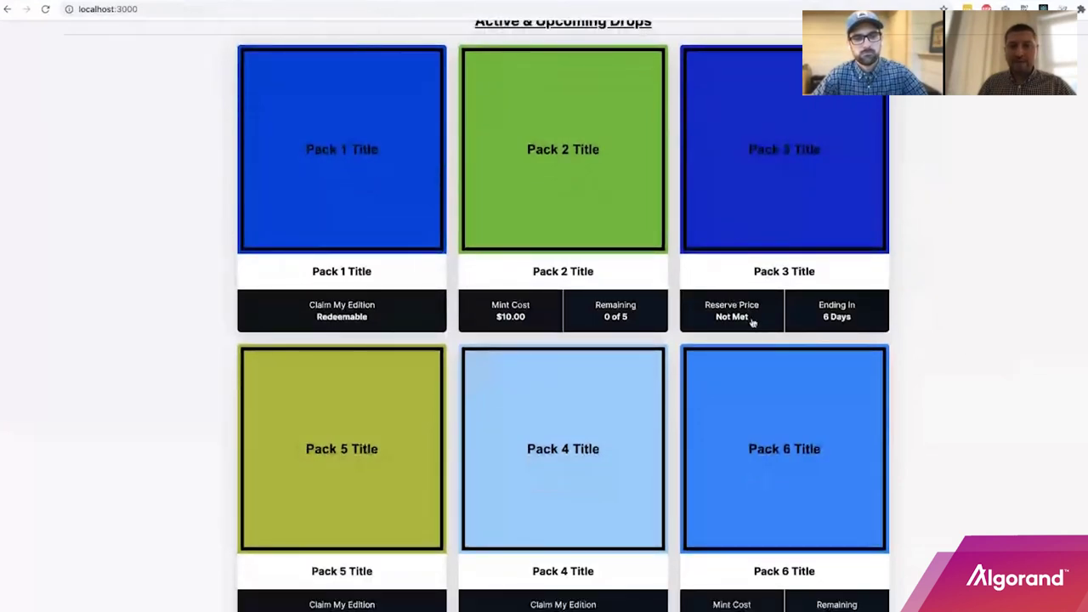
{"action": "scroll", "coordinate": [978, 337], "scroll_direction": "down", "scroll_amount": 1}
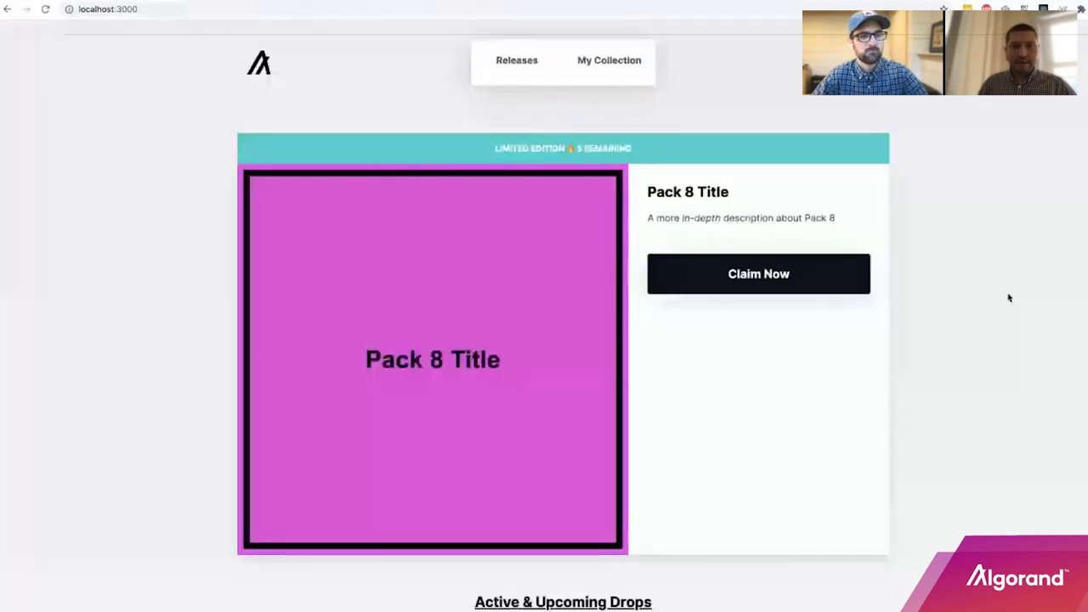
Browse Releases sorted by Newest (Packs 2, 3, 6, 7) and open Pack 2's release page.
{"action": "left_click", "coordinate": [516, 64]}
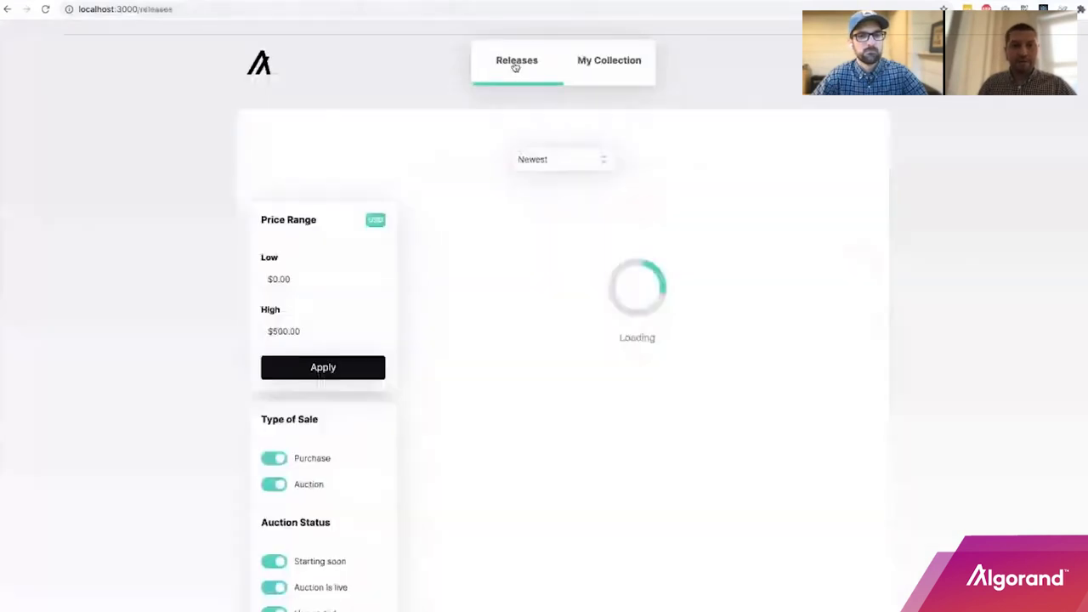
{"action": "scroll", "coordinate": [97, 227], "scroll_direction": "down", "scroll_amount": 2}
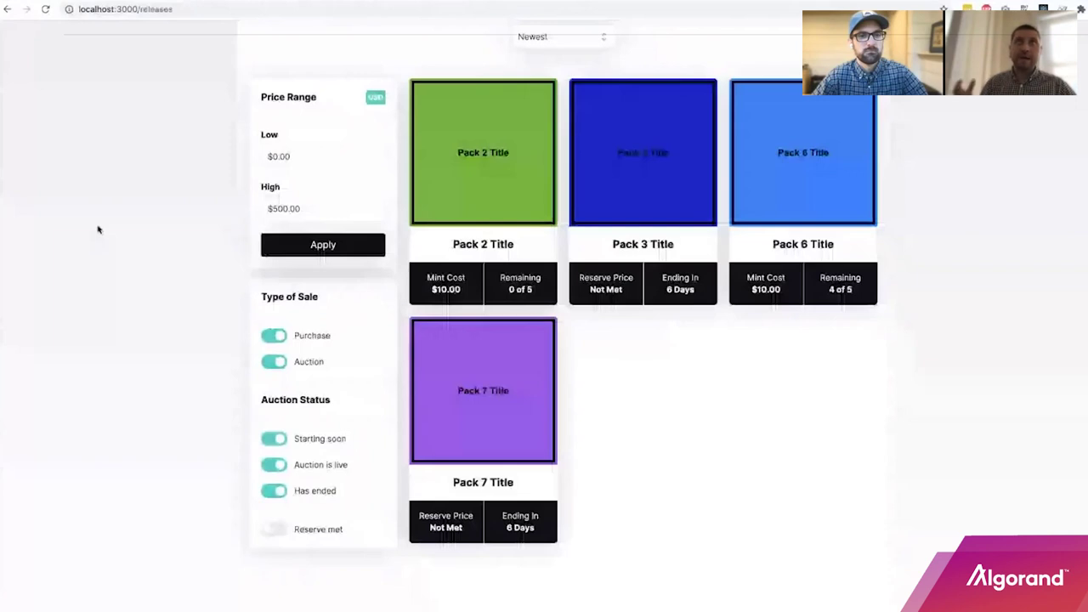
{"action": "scroll", "coordinate": [98, 229], "scroll_direction": "up", "scroll_amount": 1}
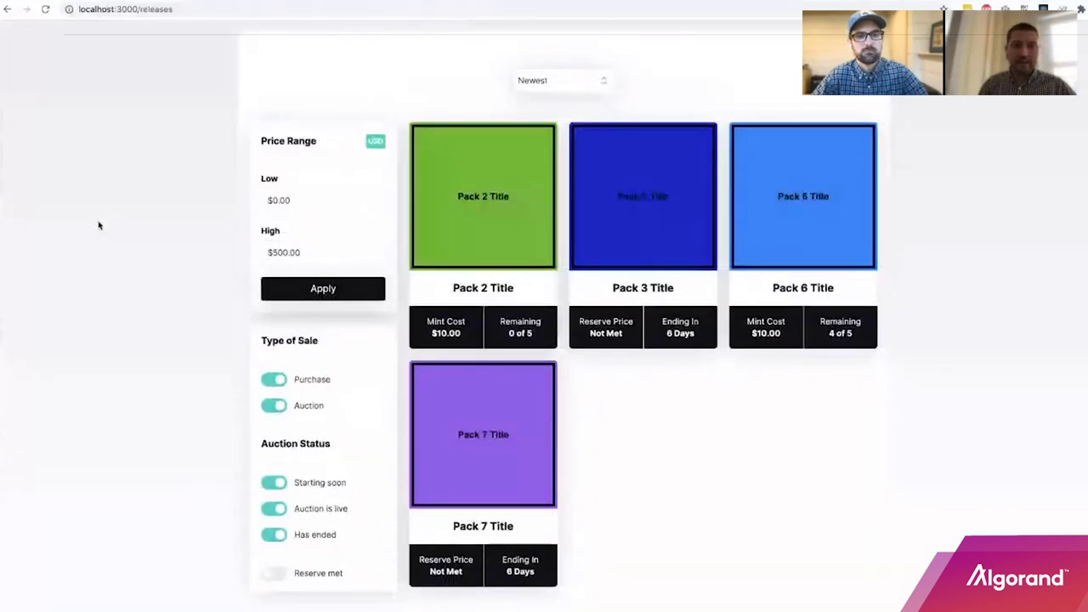
{"action": "scroll", "coordinate": [97, 225], "scroll_direction": "up", "scroll_amount": 1}
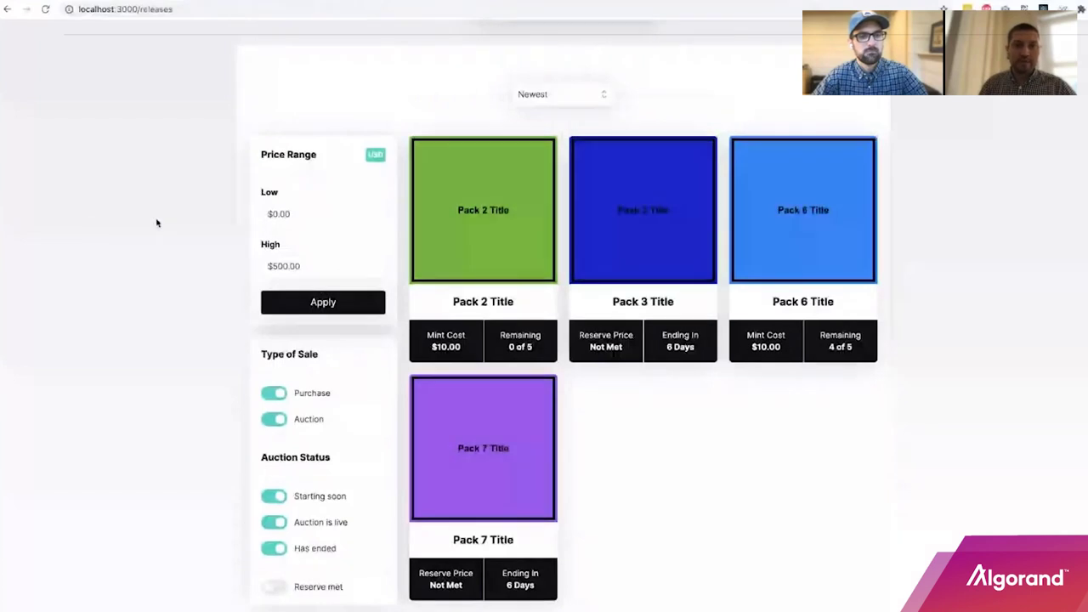
{"action": "left_click", "coordinate": [562, 94]}
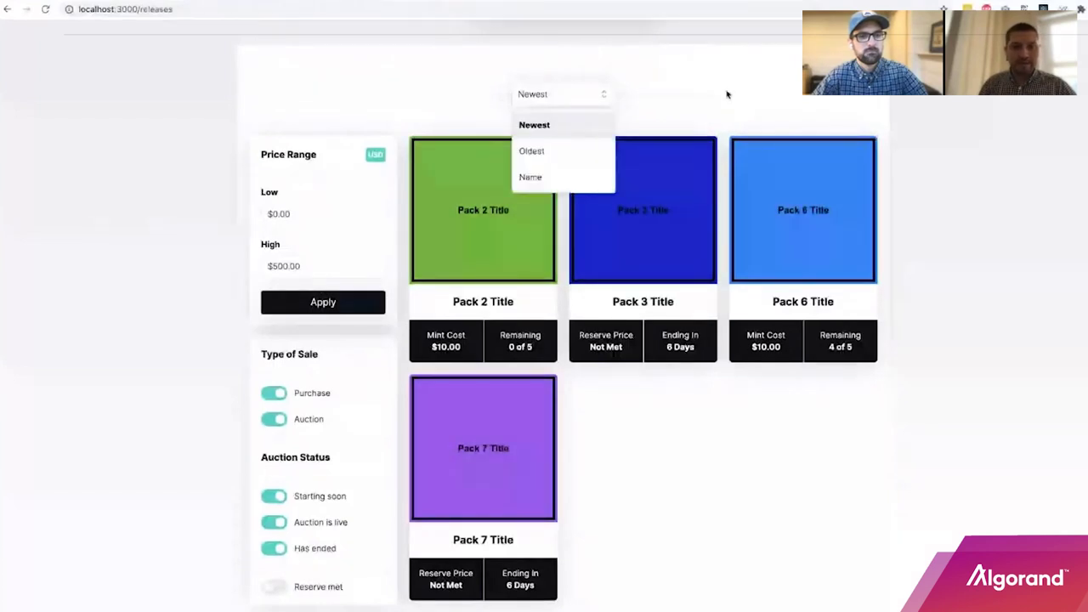
{"action": "left_click", "coordinate": [590, 85]}
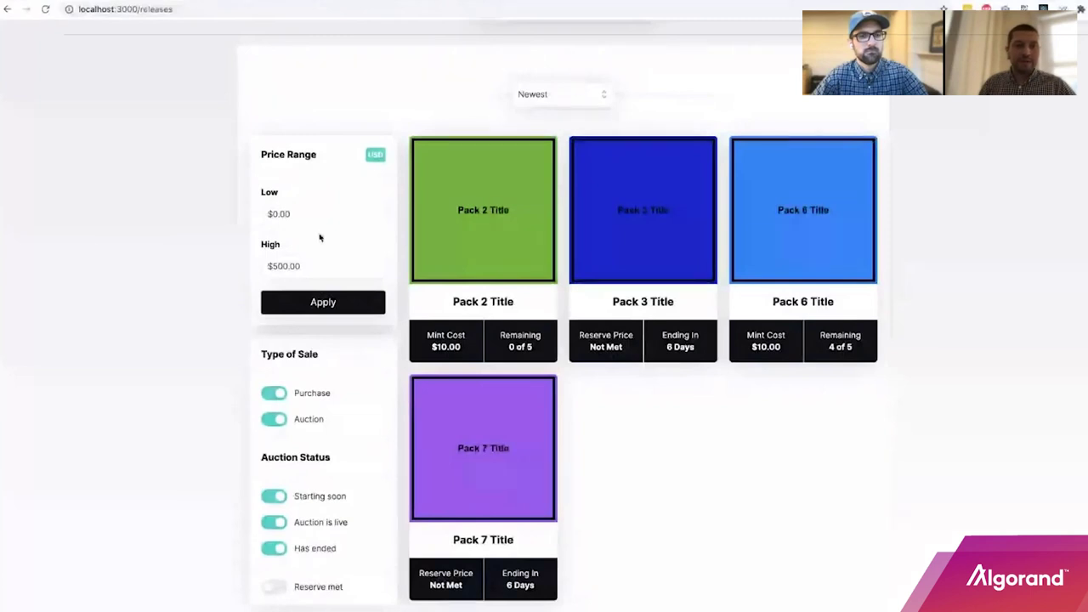
{"action": "scroll", "coordinate": [323, 255], "scroll_direction": "down", "scroll_amount": 1}
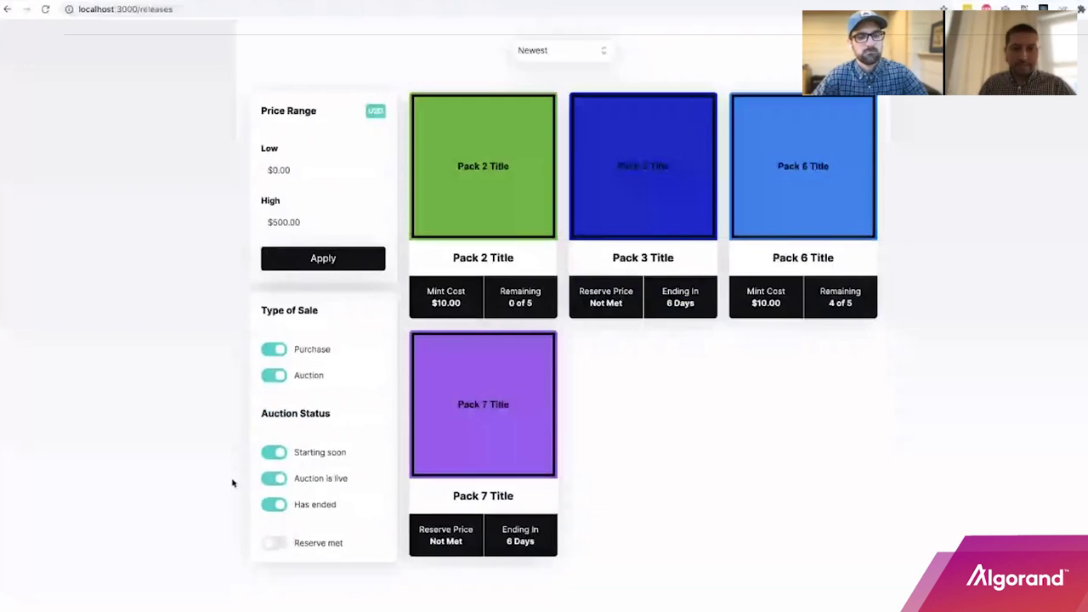
{"action": "scroll", "coordinate": [677, 510], "scroll_direction": "up", "scroll_amount": 1}
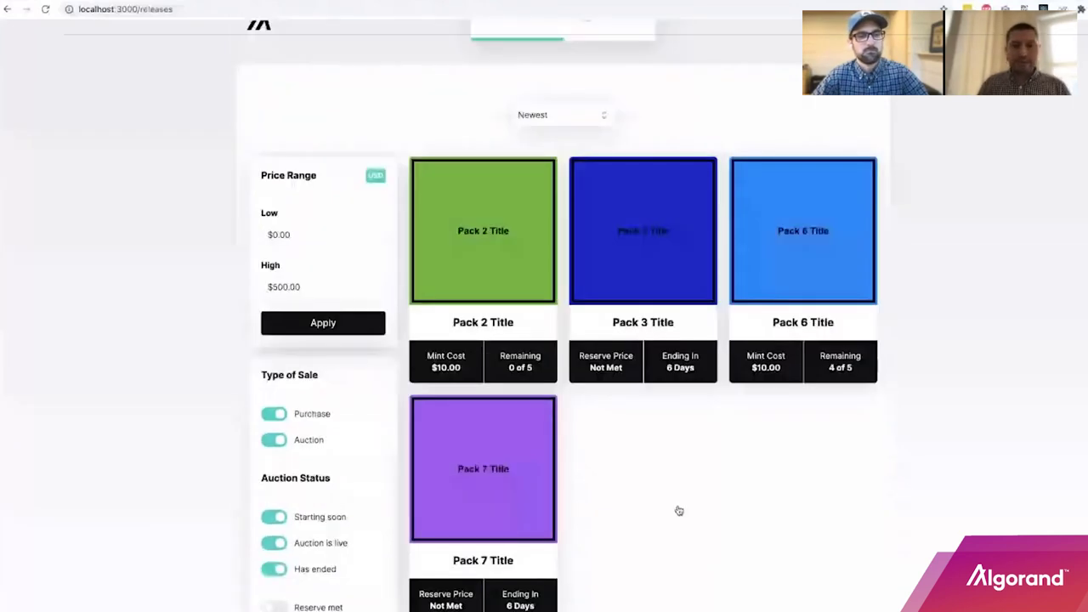
{"action": "left_click", "coordinate": [513, 255]}
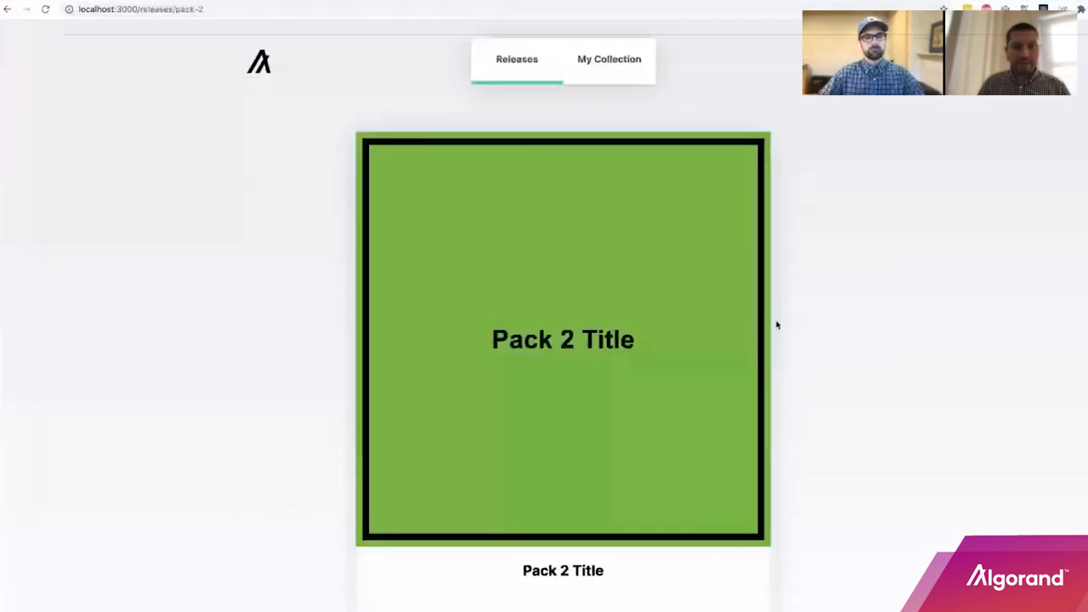
Go back to the releases grid, review Pack 6 Title's details, and start its $10.00 purchase.
{"action": "key", "text": "alt+Left"}
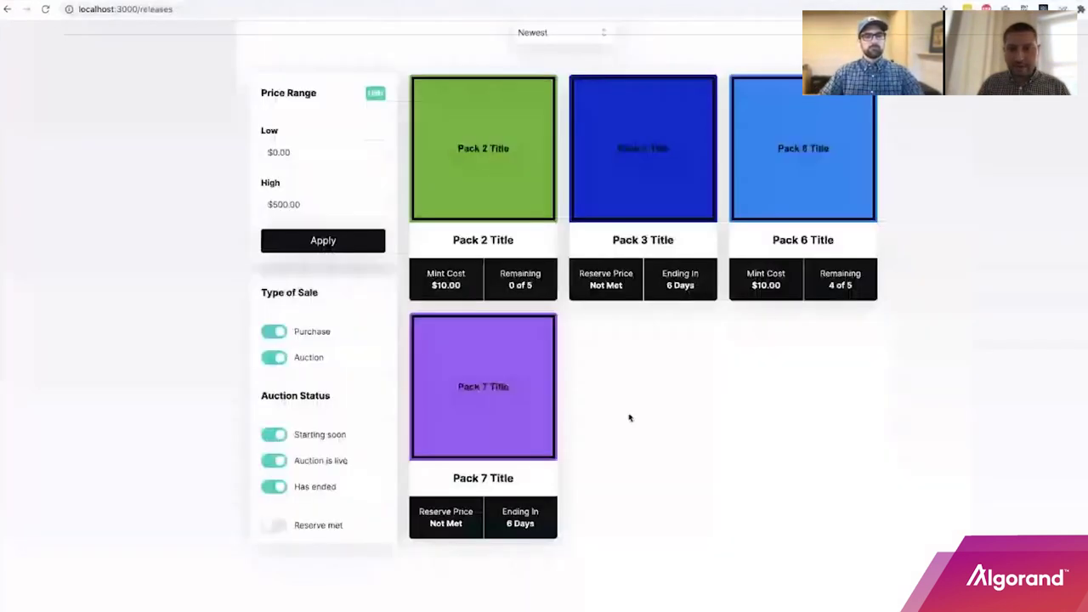
{"action": "left_click", "coordinate": [802, 178]}
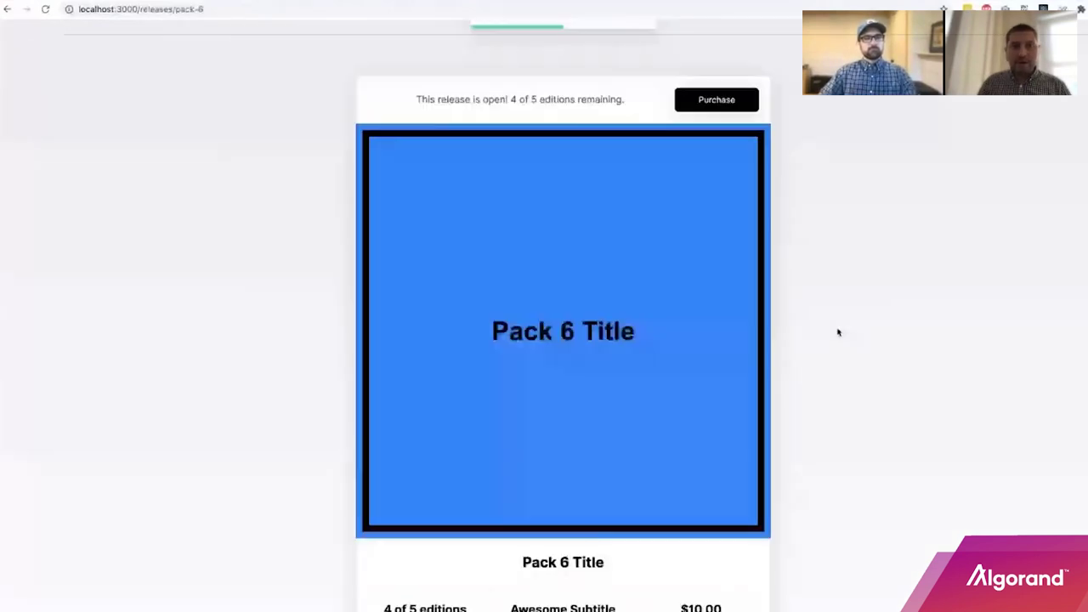
{"action": "scroll", "coordinate": [838, 330], "scroll_direction": "up", "scroll_amount": 1}
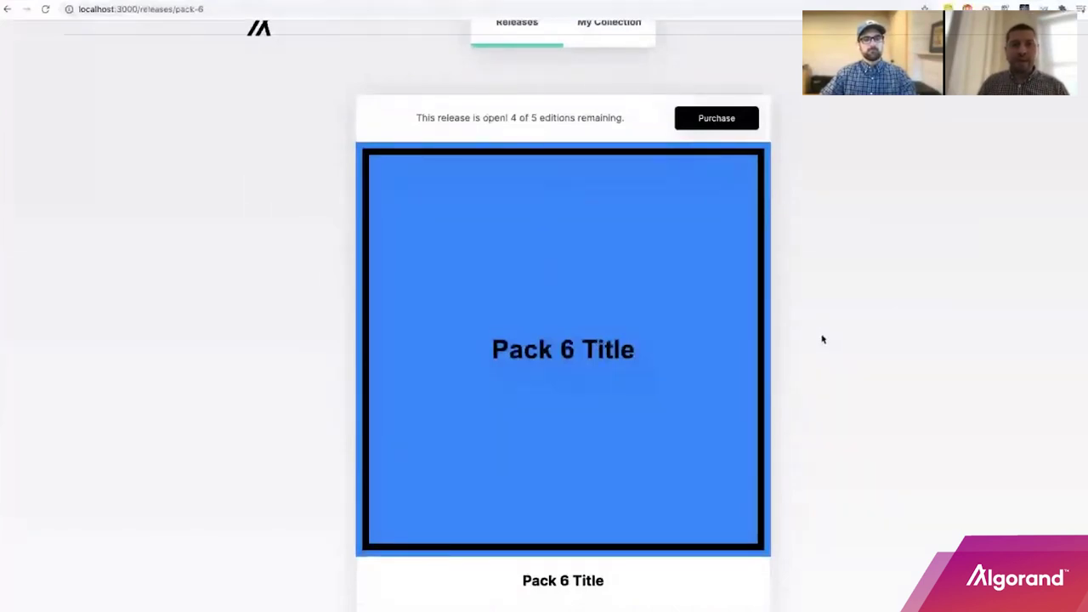
{"action": "scroll", "coordinate": [822, 255], "scroll_direction": "down", "scroll_amount": 1}
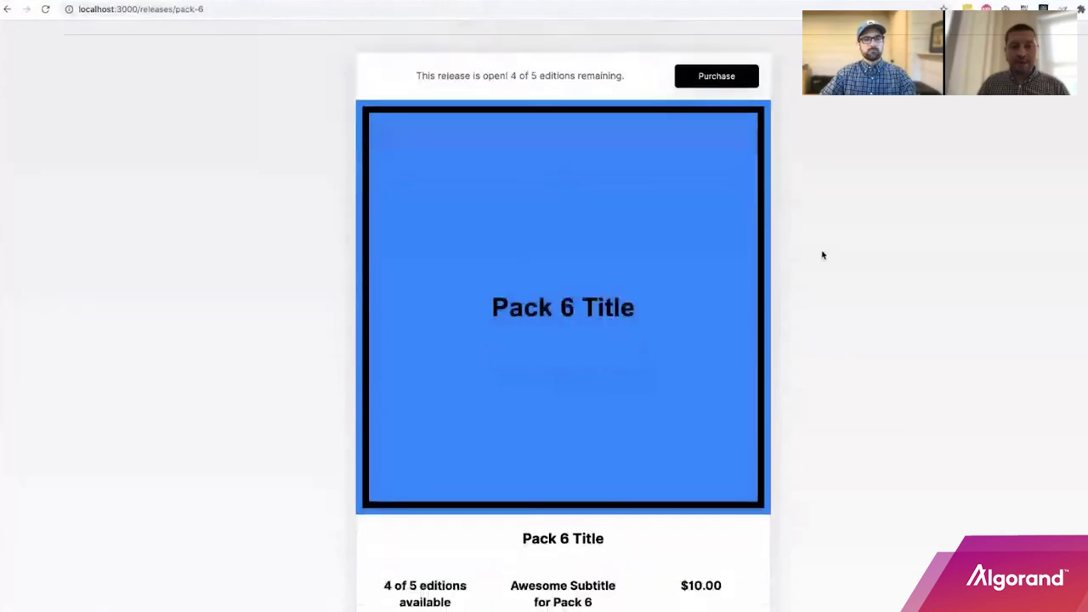
{"action": "scroll", "coordinate": [539, 294], "scroll_direction": "down", "scroll_amount": 1}
{"action": "scroll", "coordinate": [863, 493], "scroll_direction": "up", "scroll_amount": 2}
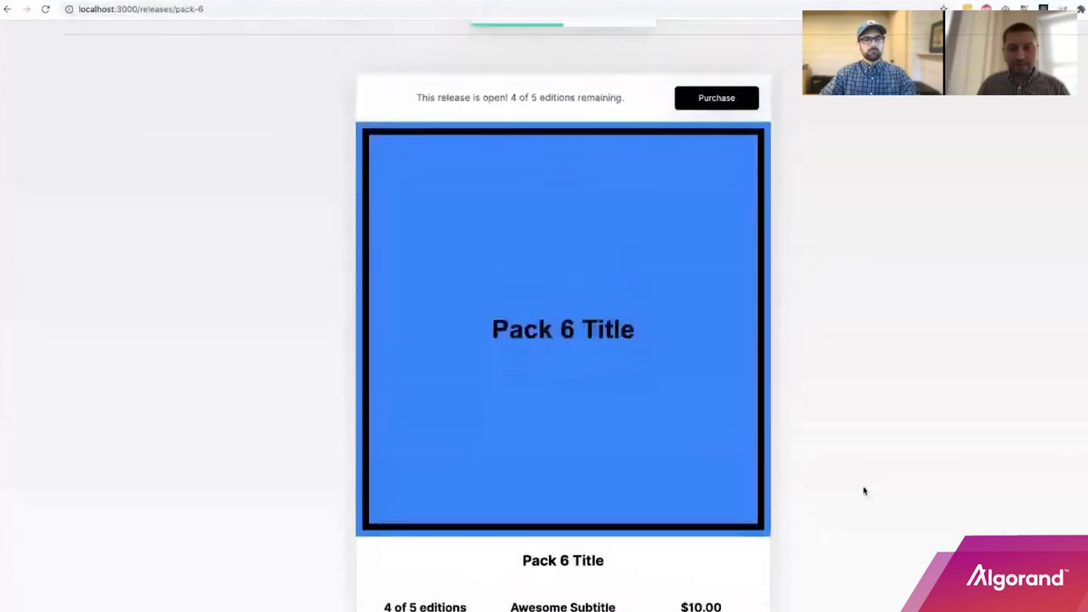
{"action": "scroll", "coordinate": [864, 491], "scroll_direction": "down", "scroll_amount": 1}
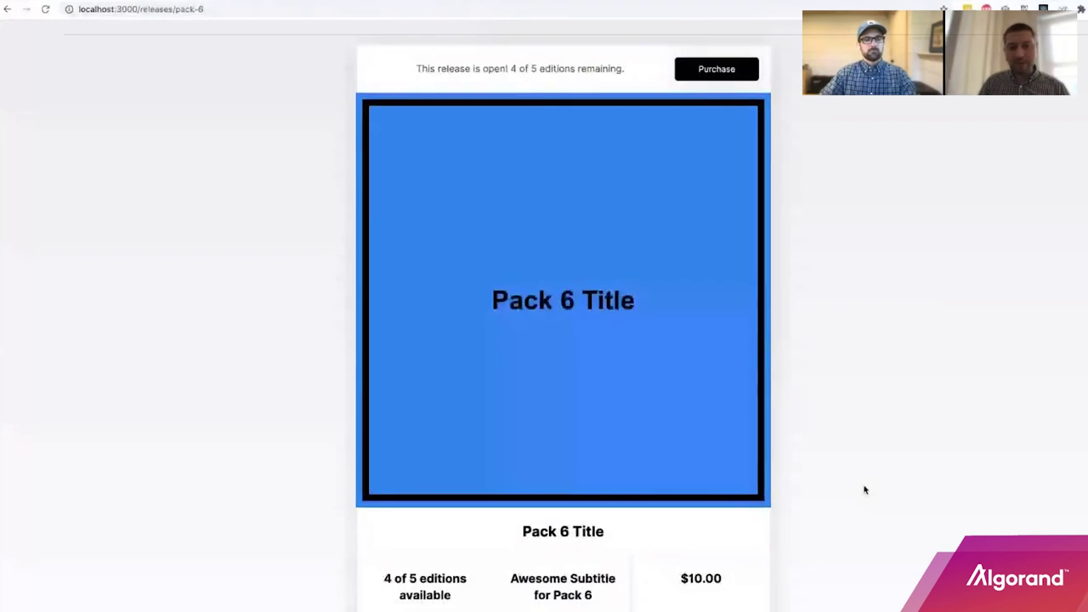
{"action": "scroll", "coordinate": [865, 490], "scroll_direction": "down", "scroll_amount": 2}
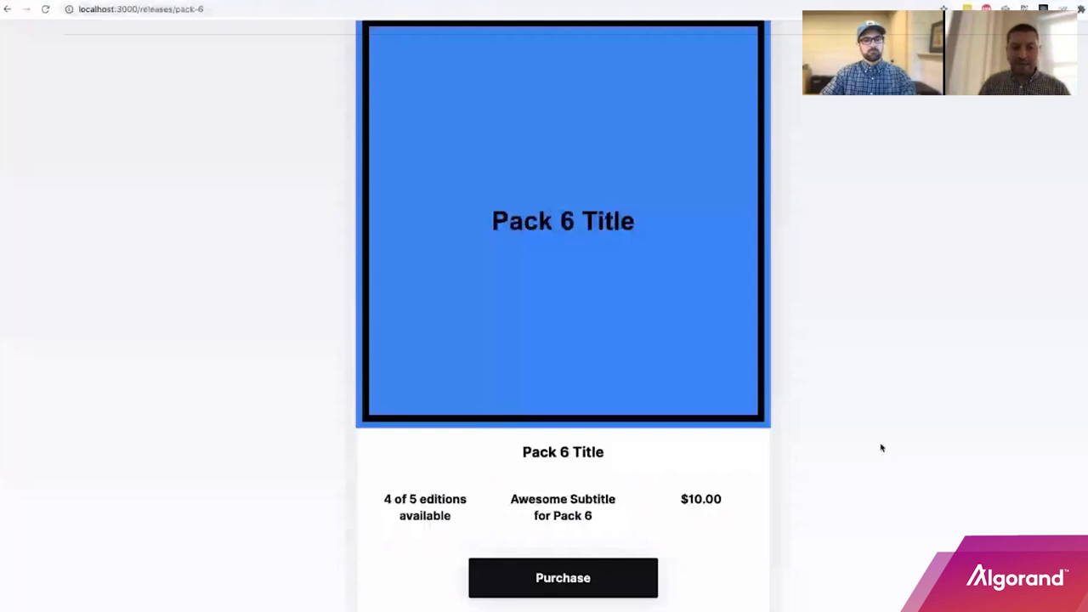
{"action": "scroll", "coordinate": [816, 422], "scroll_direction": "up", "scroll_amount": 1}
{"action": "scroll", "coordinate": [818, 424], "scroll_direction": "up", "scroll_amount": 1}
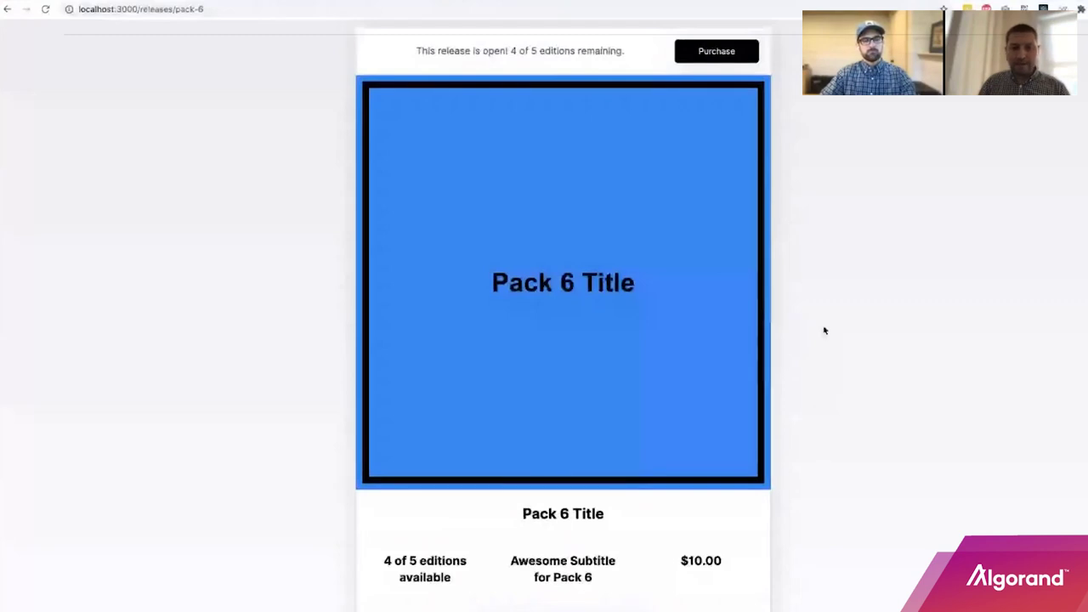
{"action": "scroll", "coordinate": [555, 381], "scroll_direction": "down", "scroll_amount": 3}
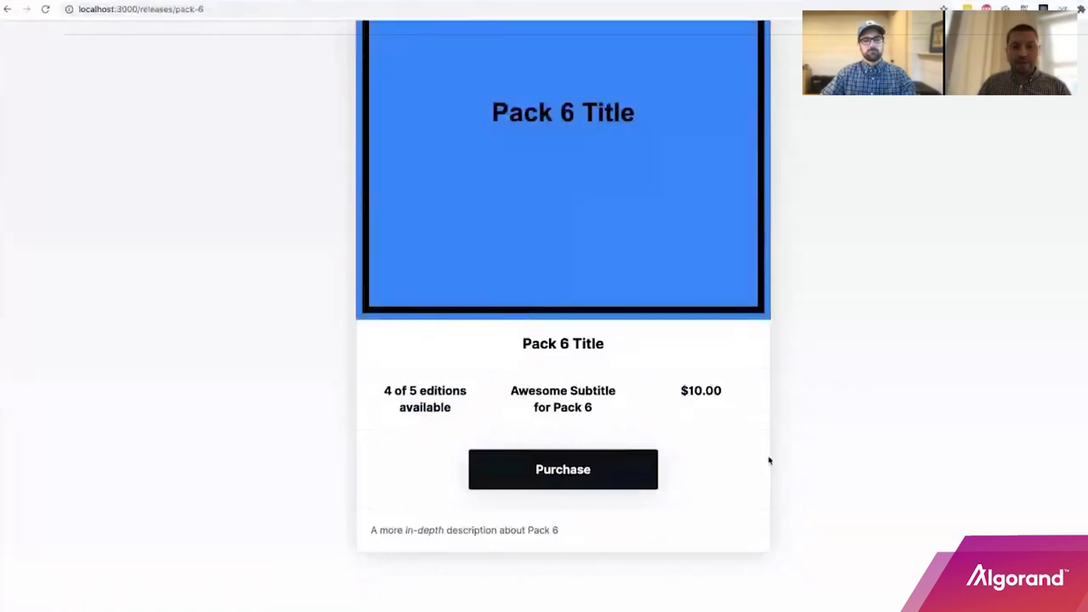
{"action": "scroll", "coordinate": [663, 476], "scroll_direction": "up", "scroll_amount": 1}
{"action": "left_click", "coordinate": [570, 488]}
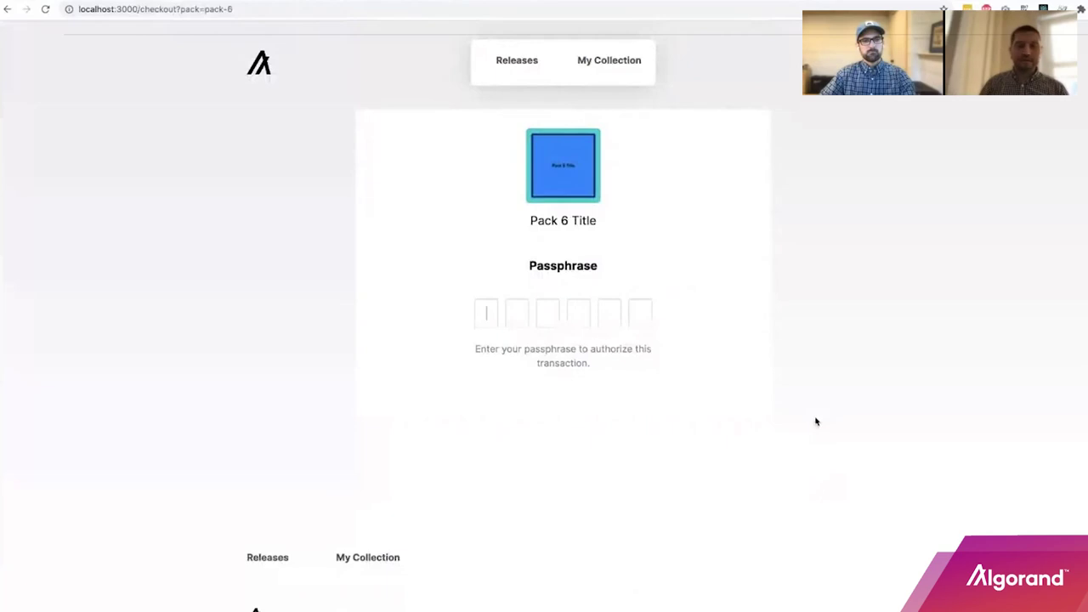
Enter the passphrase to authorize the Pack 6 transaction and review the checkout form.
{"action": "type", "text": "11"}
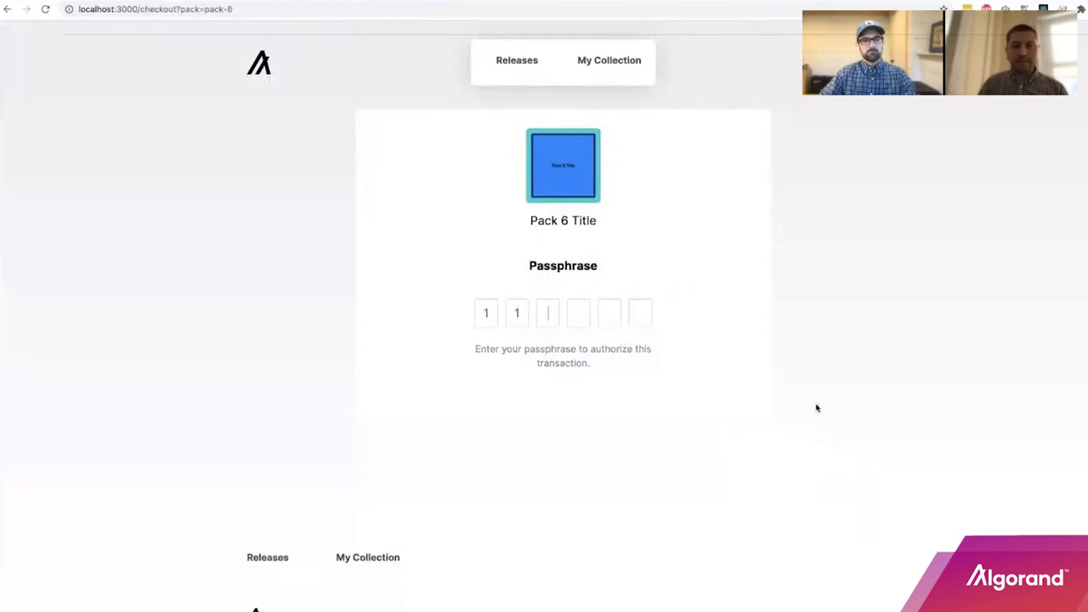
{"action": "type", "text": "1111"}
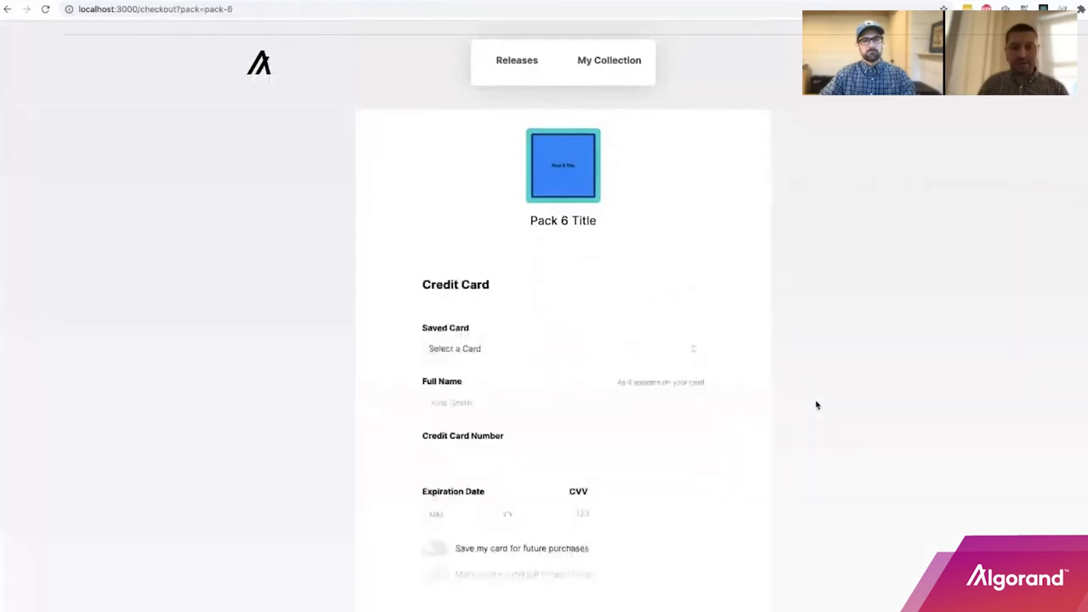
{"action": "scroll", "coordinate": [819, 405], "scroll_direction": "down", "scroll_amount": 1}
{"action": "scroll", "coordinate": [819, 405], "scroll_direction": "down", "scroll_amount": 3}
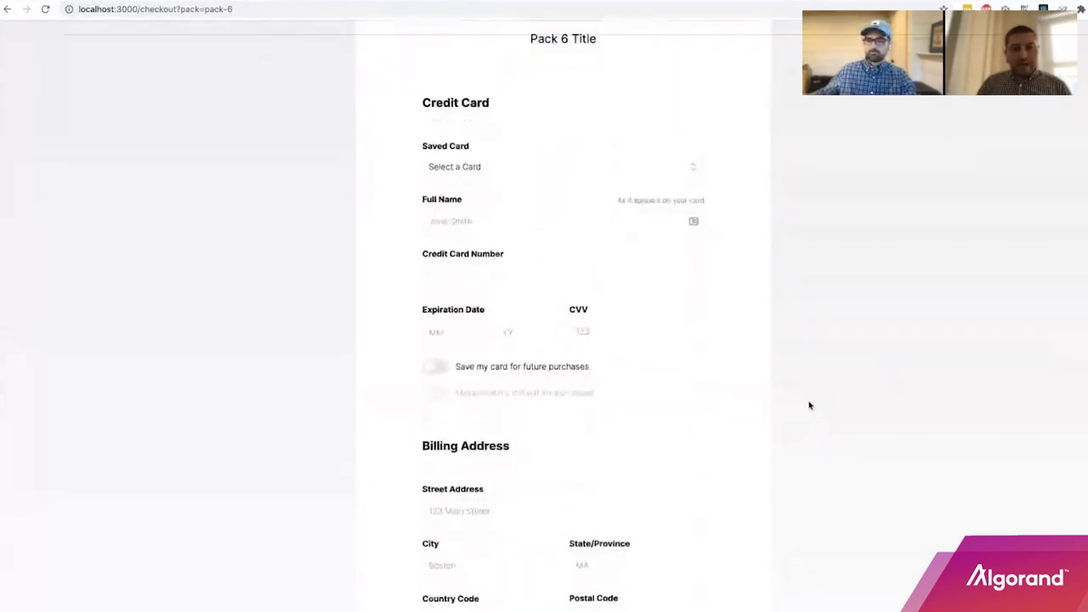
{"action": "scroll", "coordinate": [809, 405], "scroll_direction": "up", "scroll_amount": 1}
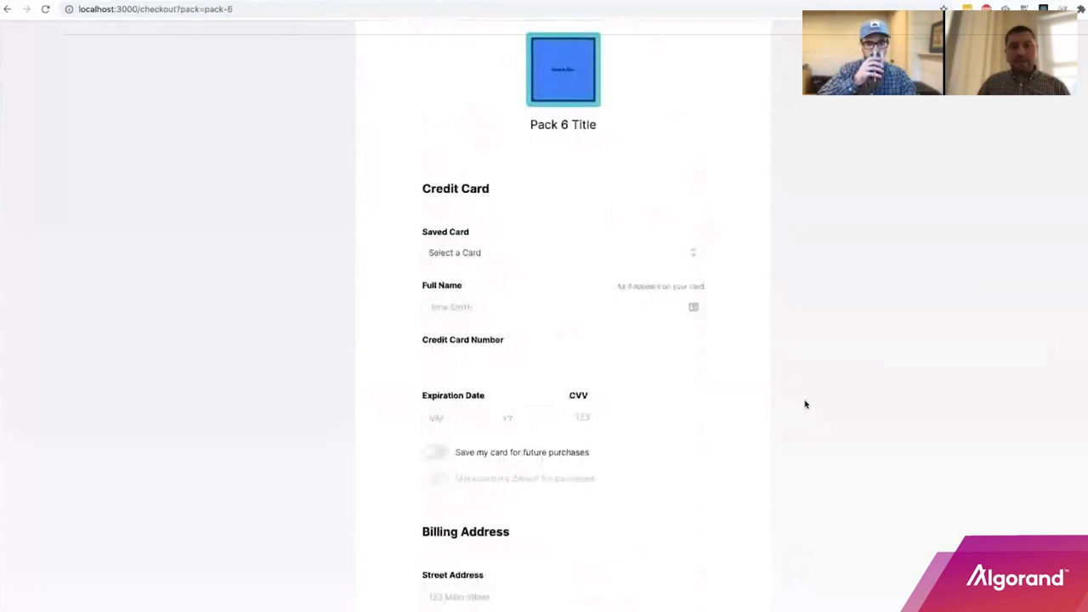
{"action": "scroll", "coordinate": [800, 402], "scroll_direction": "down", "scroll_amount": 1}
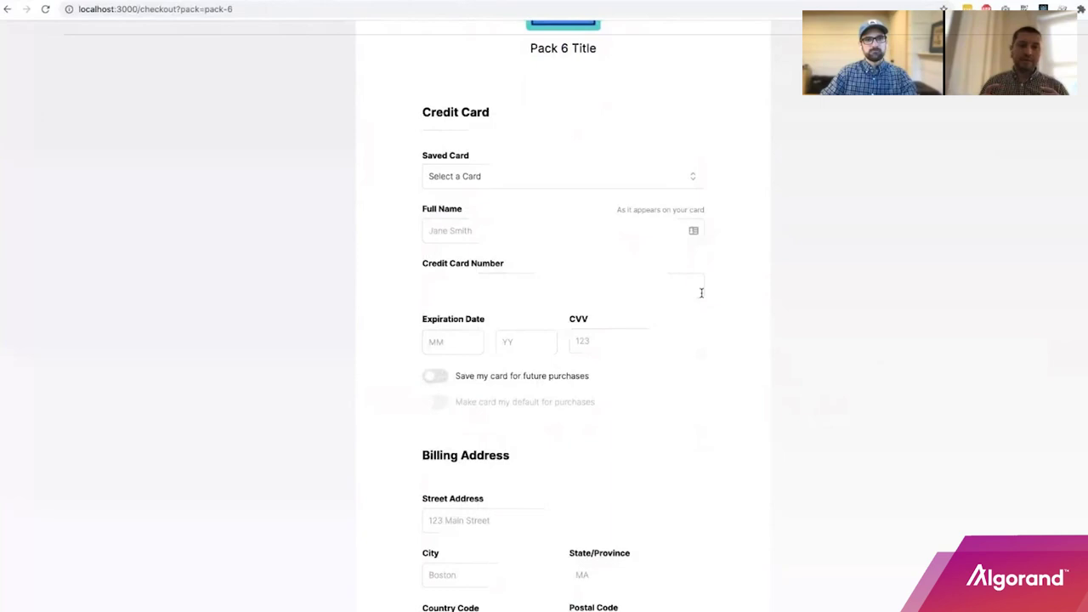
{"action": "scroll", "coordinate": [756, 289], "scroll_direction": "down", "scroll_amount": 2}
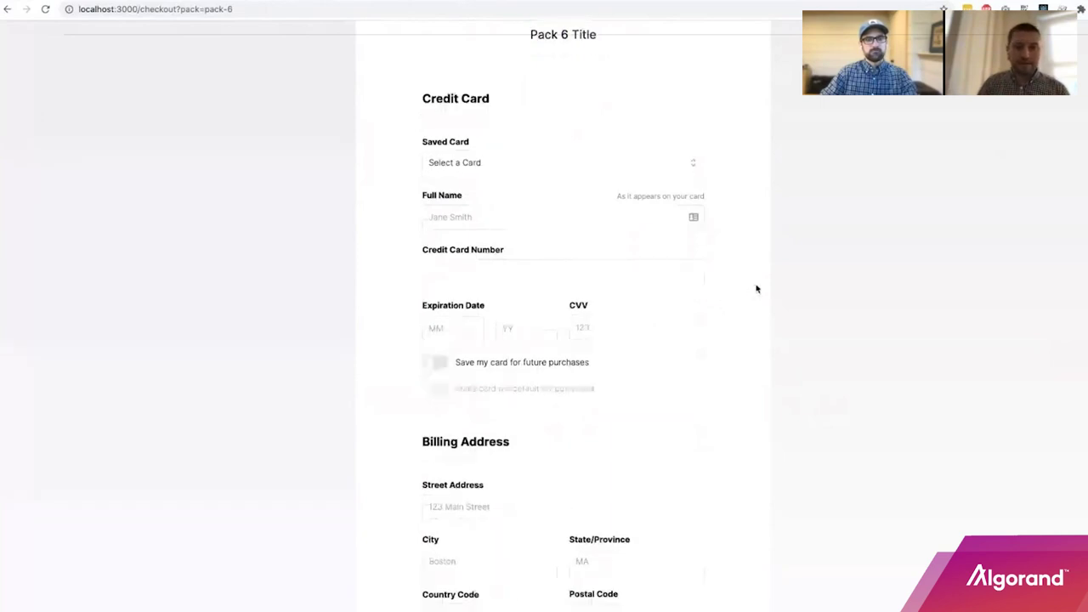
{"action": "scroll", "coordinate": [756, 289], "scroll_direction": "up", "scroll_amount": 2}
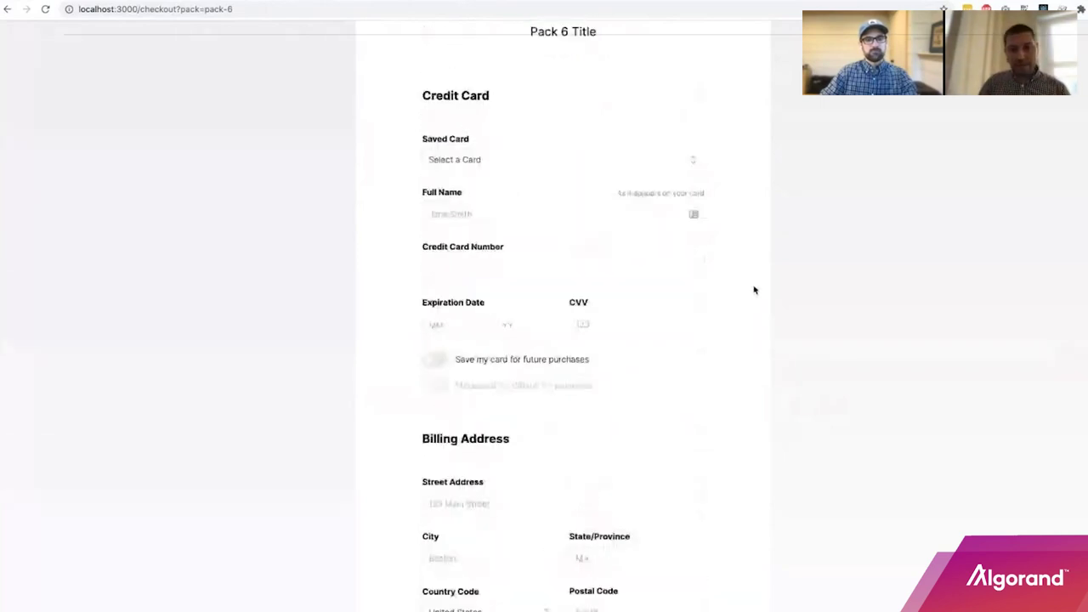
Choose the saved VISA card from the Saved Card dropdown as payment.
{"action": "left_click", "coordinate": [518, 161]}
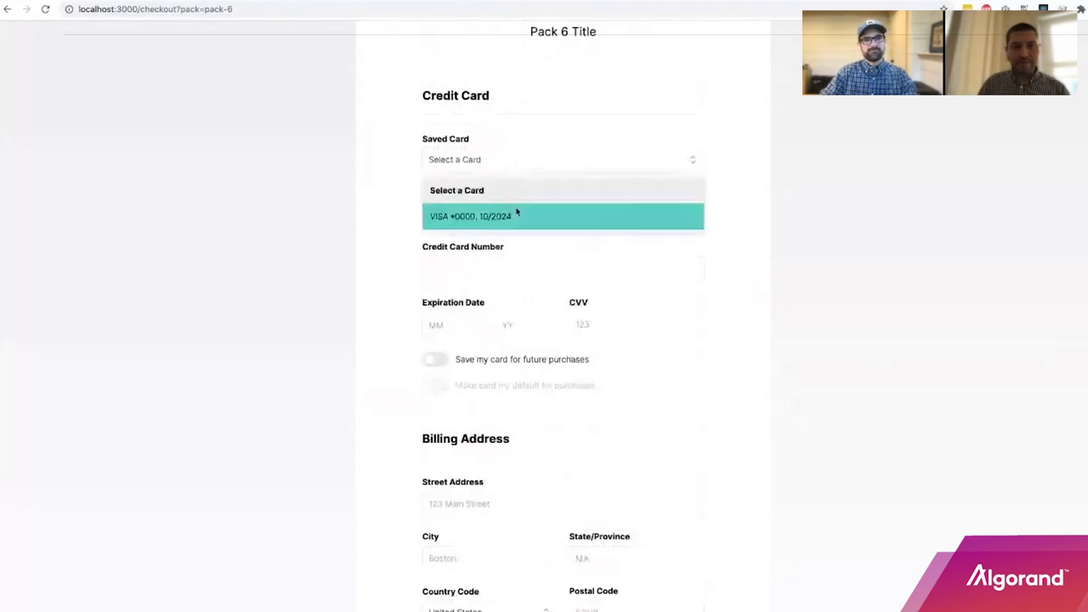
{"action": "left_click", "coordinate": [678, 395]}
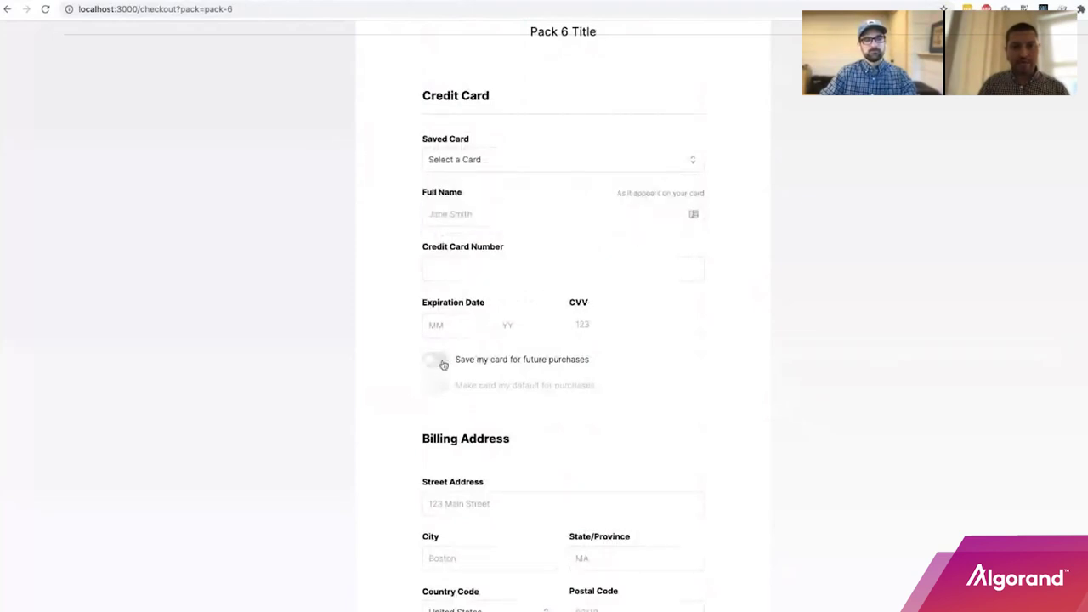
{"action": "left_click", "coordinate": [561, 156]}
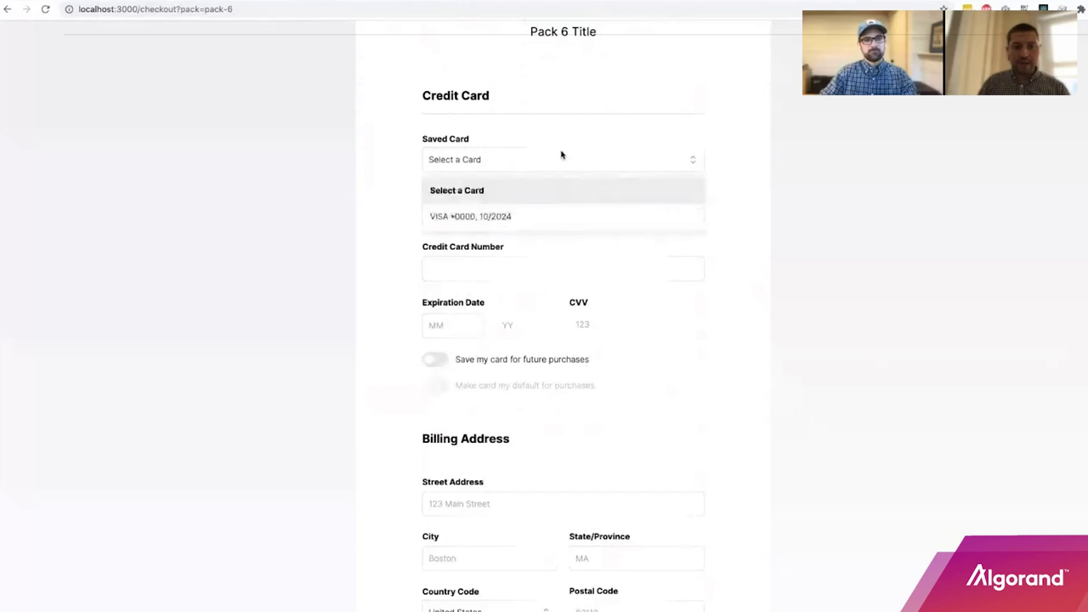
{"action": "left_click", "coordinate": [521, 217]}
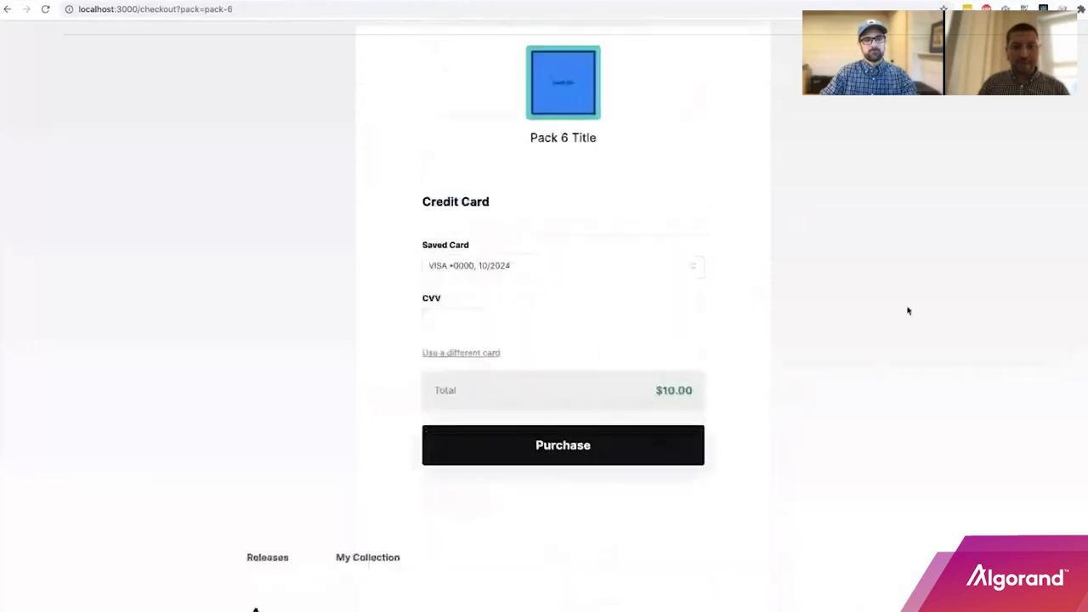
Enter the card's CVV and submit the $10.00 Pack 6 payment, which fails as invalid.
{"action": "left_click", "coordinate": [463, 326]}
{"action": "left_click", "coordinate": [853, 330]}
{"action": "left_click", "coordinate": [574, 455]}
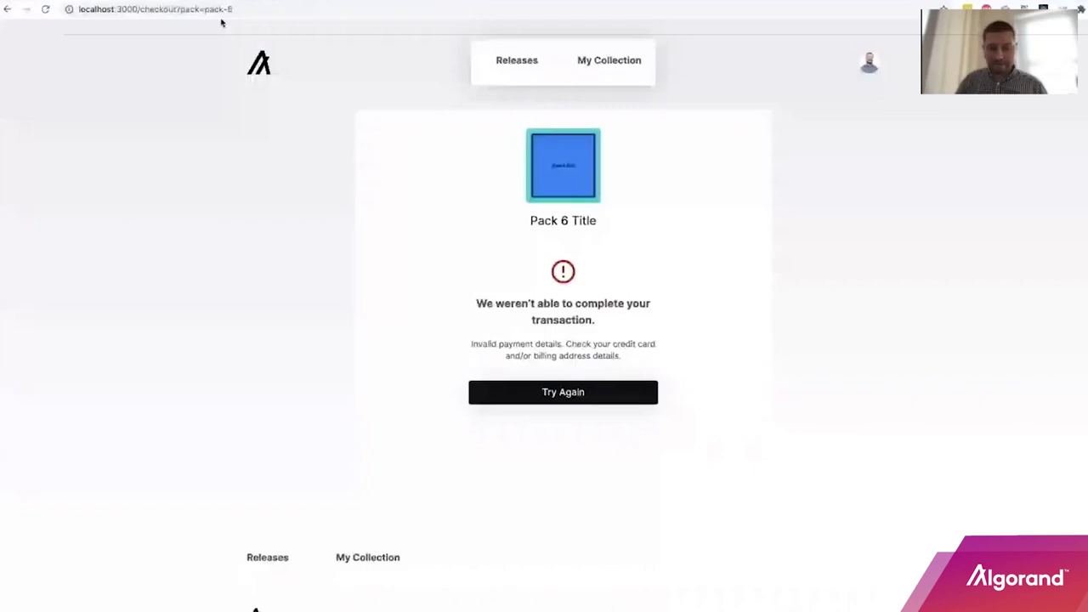
Replace the checkout part of the URL with the pack-opening link to load Pack 2 Title.
{"action": "left_click_drag", "start_coordinate": [140, 8], "coordinate": [367, 34]}
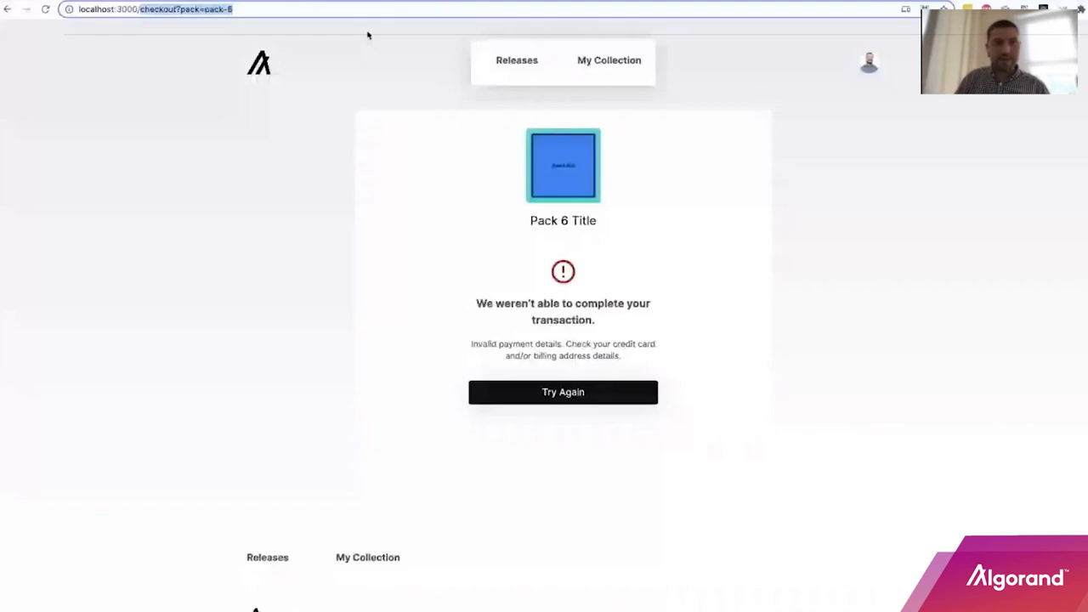
{"action": "type", "text": "pack-opening/8e8d1baf-a3aa-4eed-"}
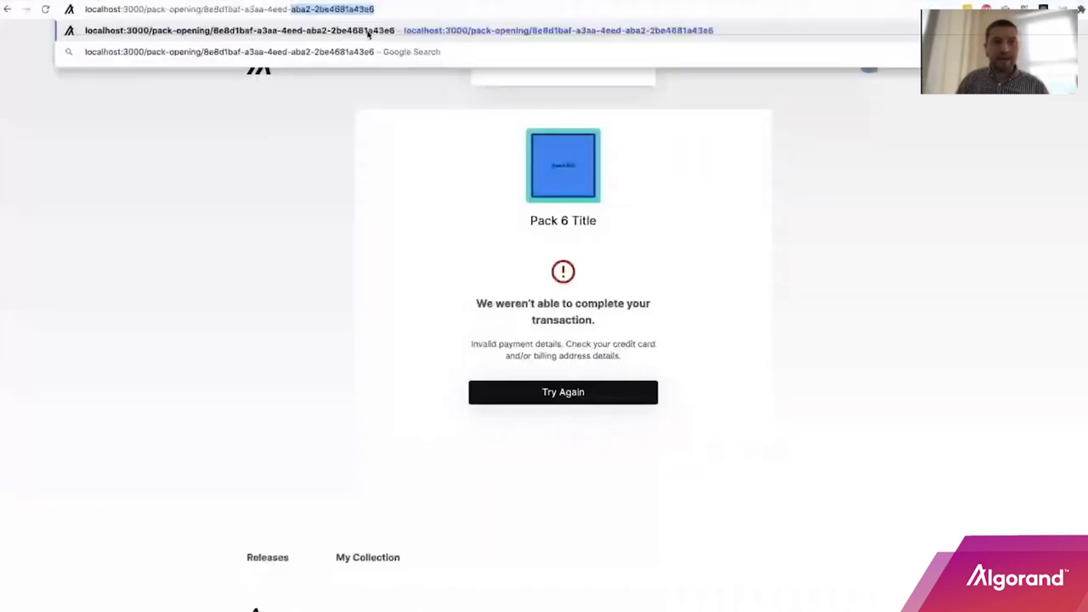
{"action": "key", "text": "Return"}
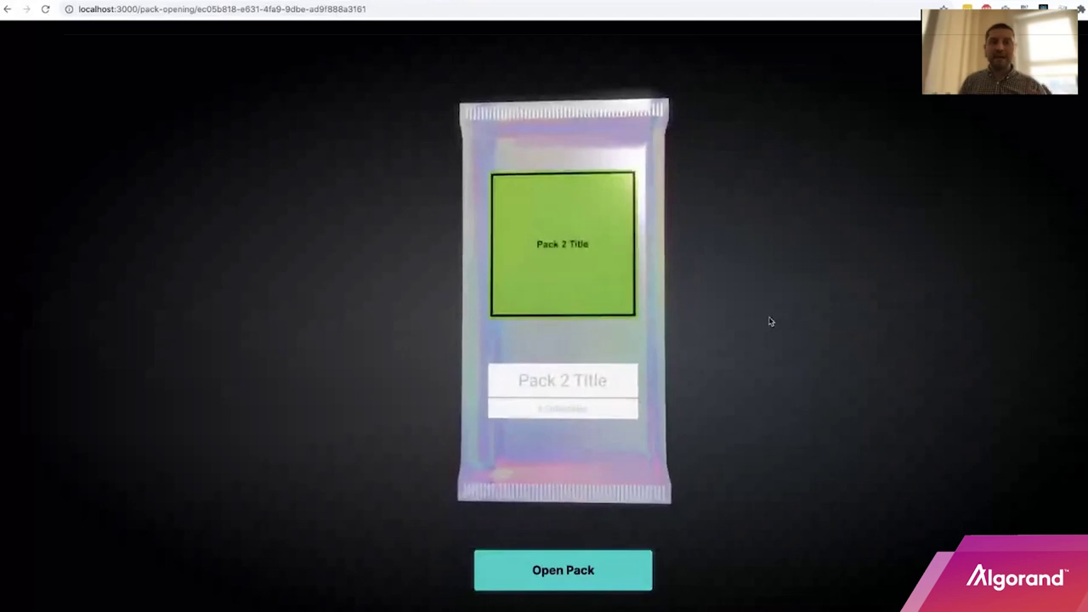
Open Pack 2, revealing Collectibles 25, 14, 11 (Rare), 44, 15 and 18.
{"action": "left_click", "coordinate": [565, 578]}
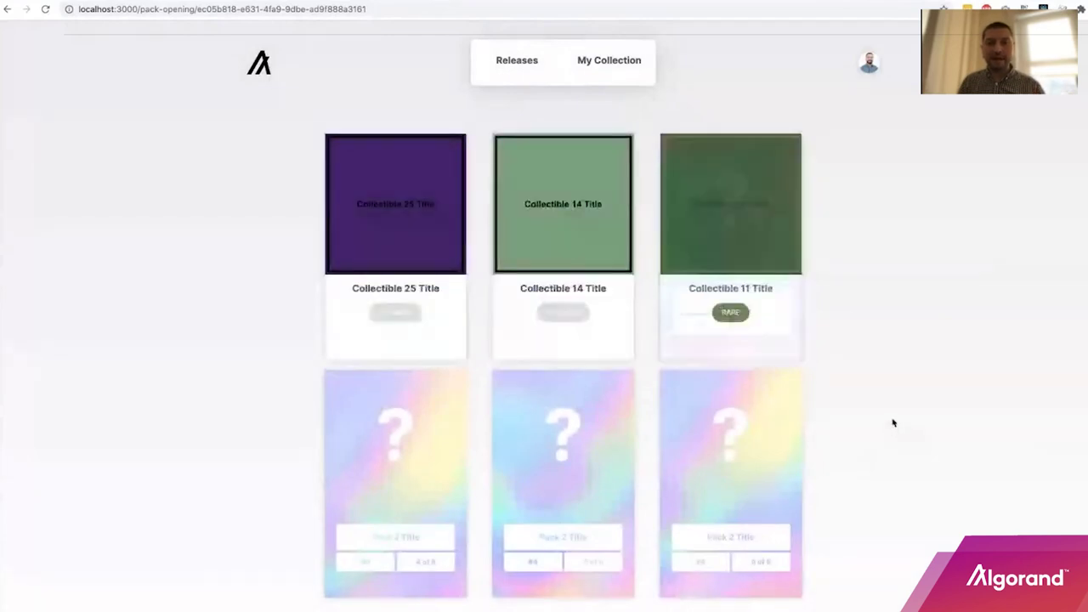
{"action": "scroll", "coordinate": [901, 418], "scroll_direction": "down", "scroll_amount": 1}
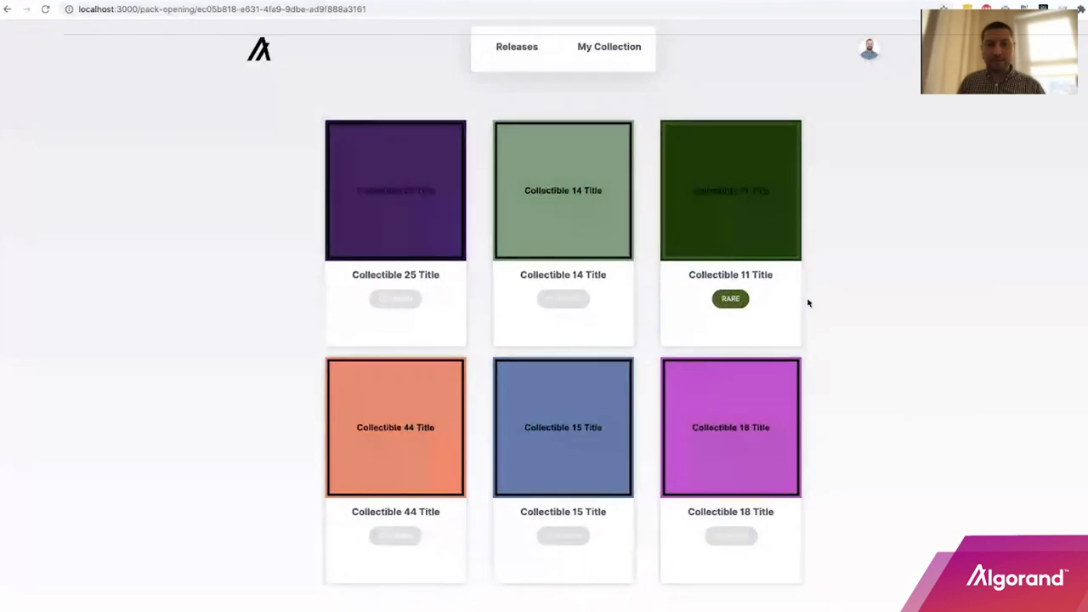
{"action": "scroll", "coordinate": [619, 85], "scroll_direction": "up", "scroll_amount": 1}
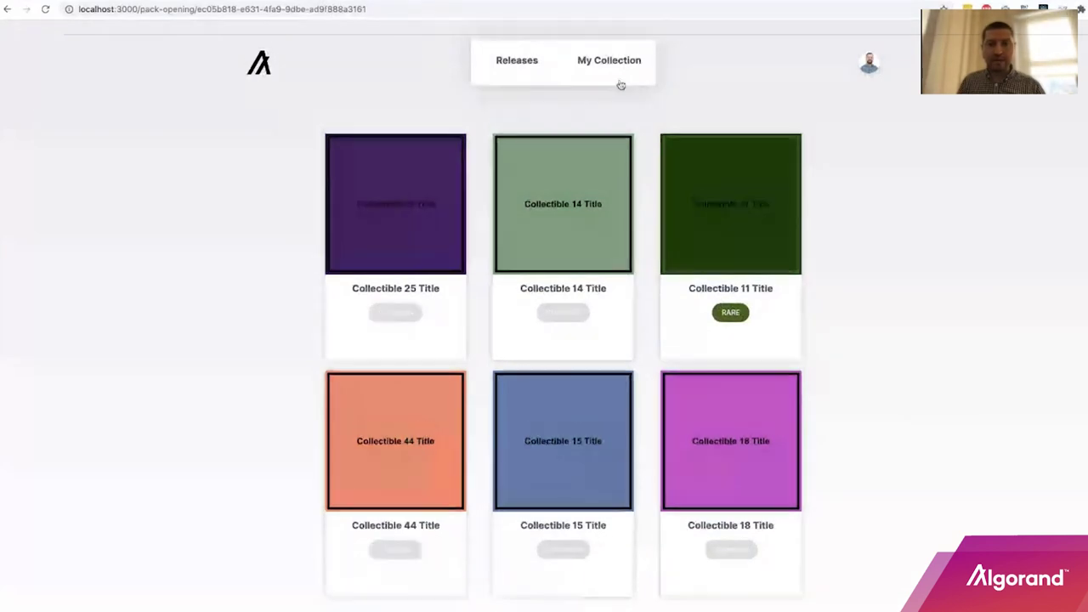
In My Collection, view Collectible 5 and the next collectible in detail, then show Collections.
{"action": "left_click", "coordinate": [614, 63]}
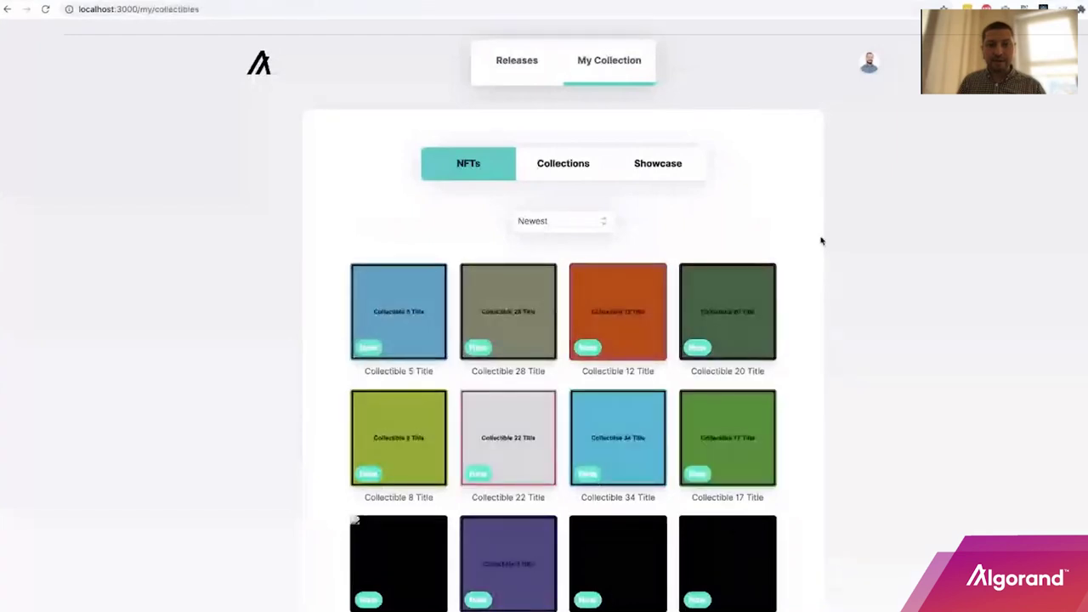
{"action": "scroll", "coordinate": [525, 437], "scroll_direction": "down", "scroll_amount": 1}
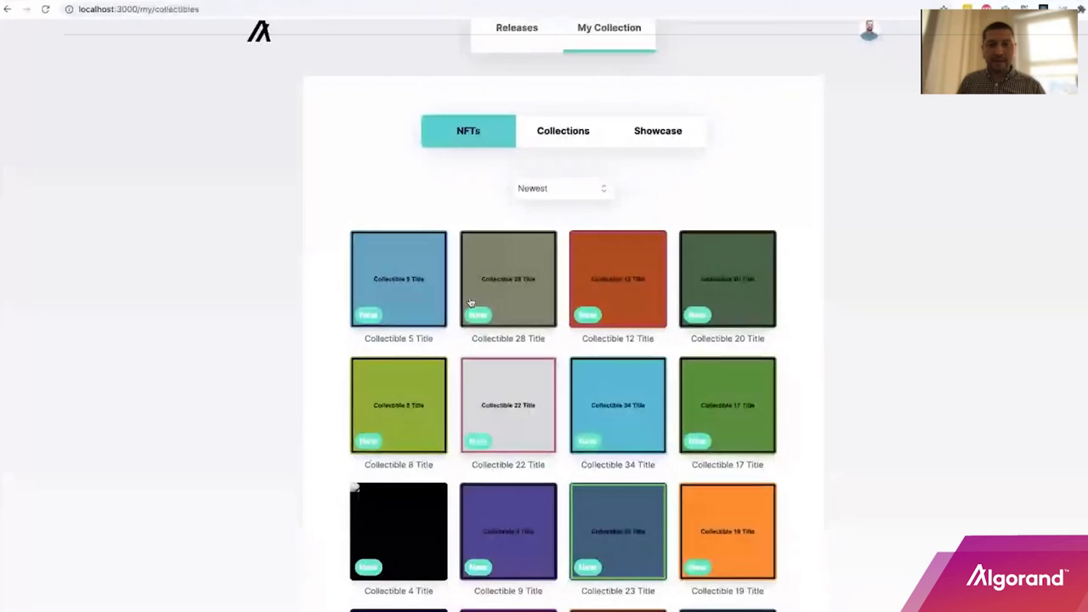
{"action": "left_click", "coordinate": [409, 280]}
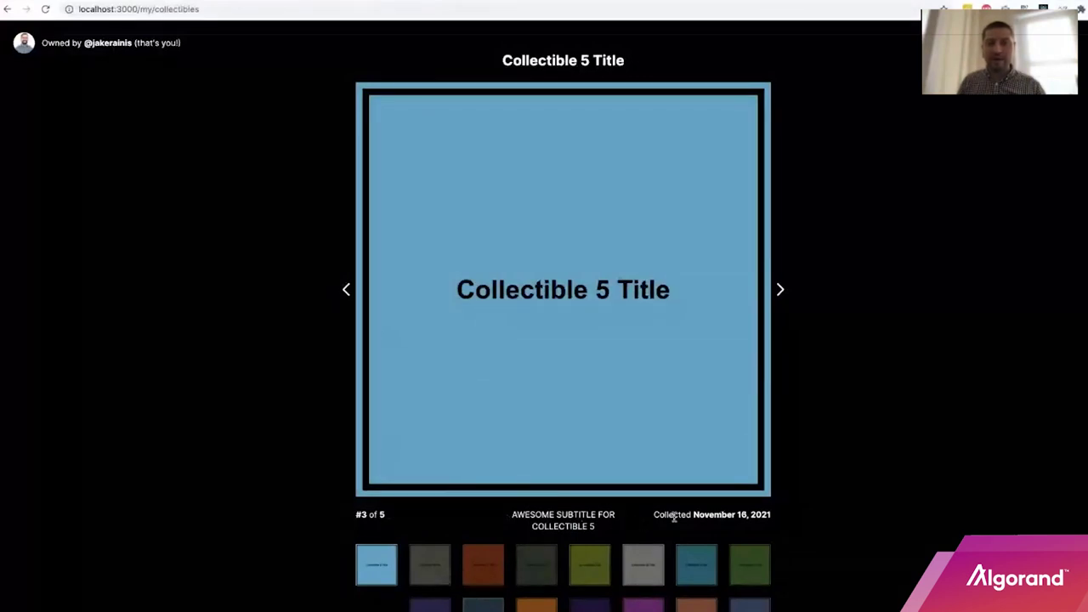
{"action": "left_click", "coordinate": [780, 291]}
{"action": "left_click", "coordinate": [893, 132]}
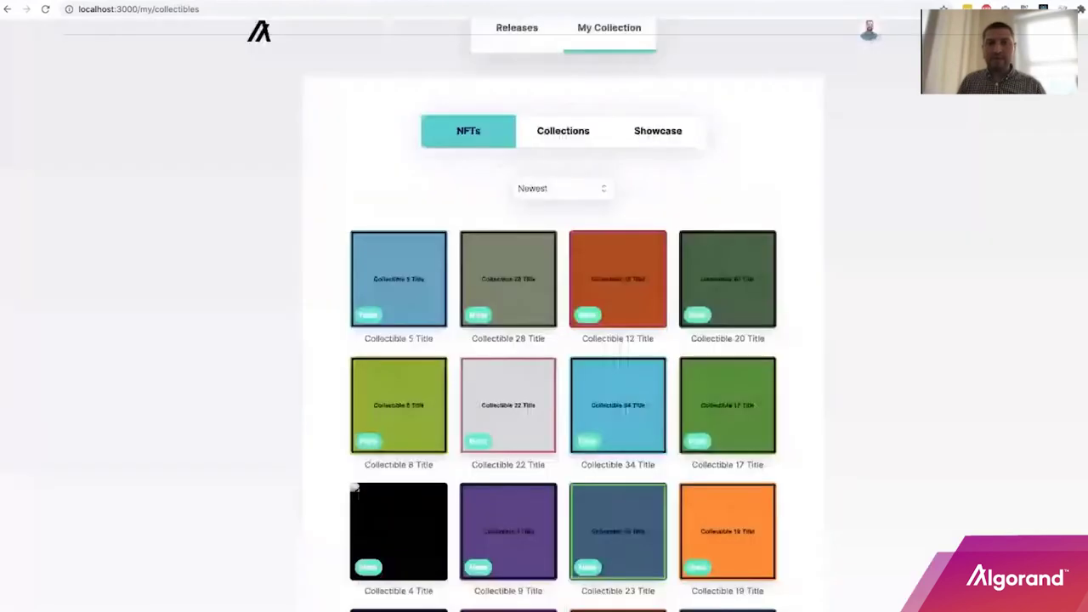
{"action": "left_click", "coordinate": [563, 139]}
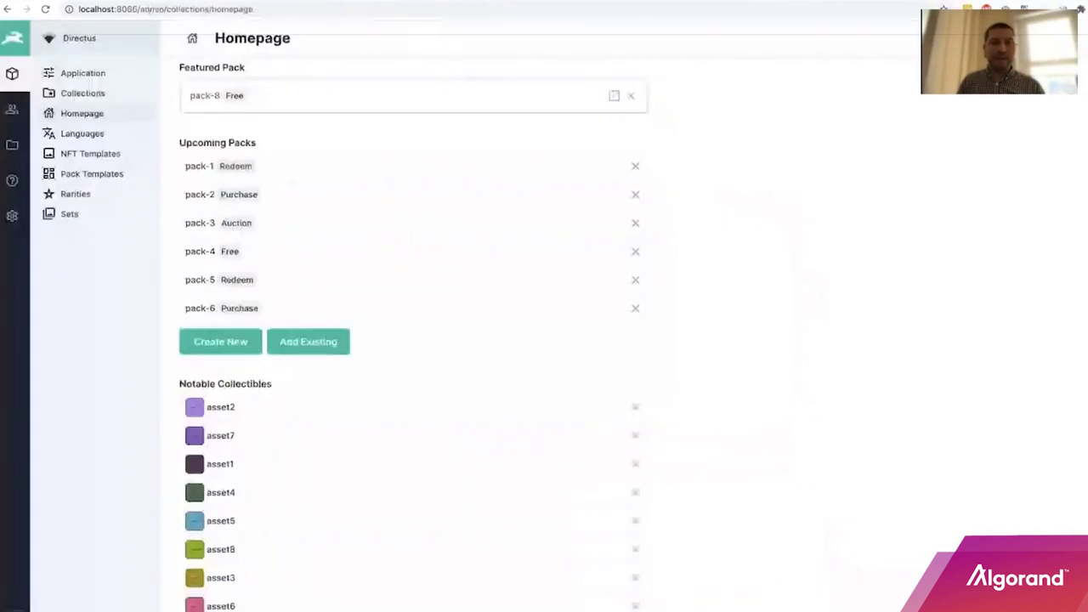
Check the three Directus Collections entries, then open Collection 1's storefront details.
{"action": "left_click", "coordinate": [85, 95]}
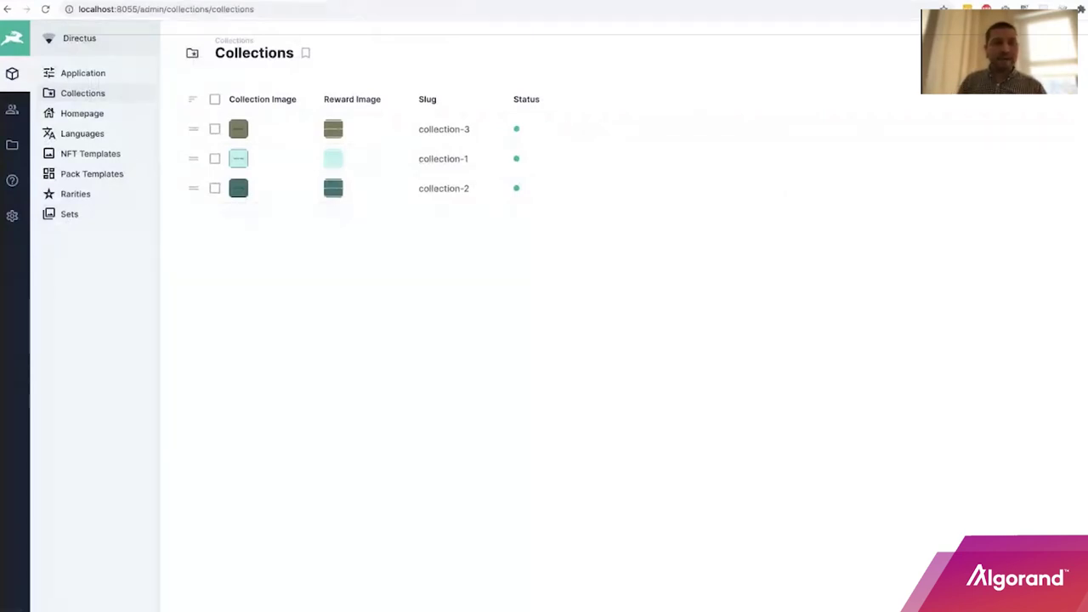
{"action": "key", "text": "ctrl+Tab"}
{"action": "left_click", "coordinate": [483, 322]}
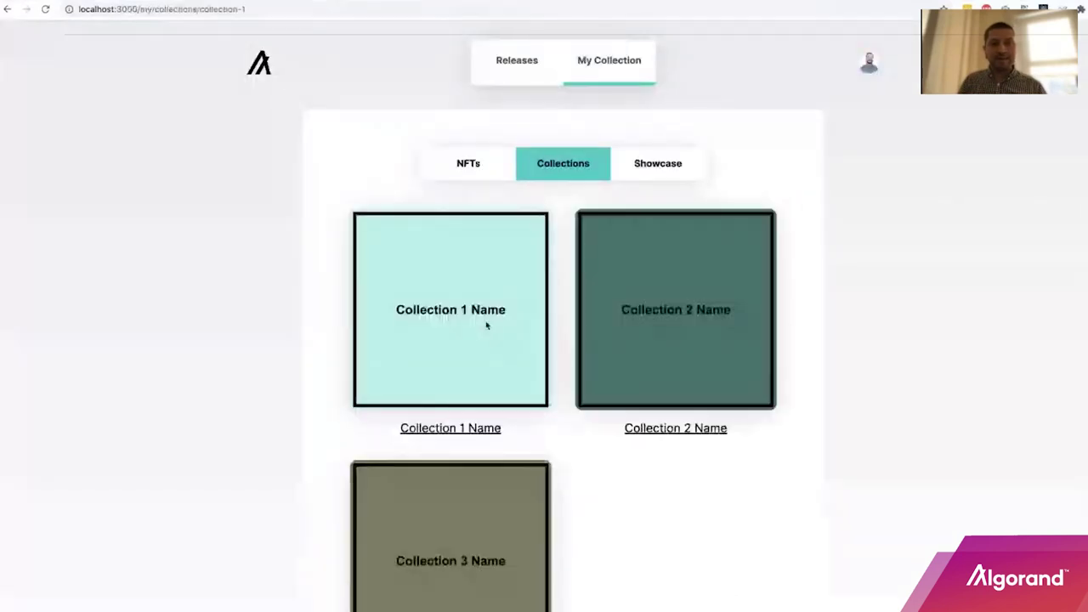
Scroll through Collection 1's four sets, showing 6 of 16 collected.
{"action": "scroll", "coordinate": [678, 294], "scroll_direction": "down", "scroll_amount": 2}
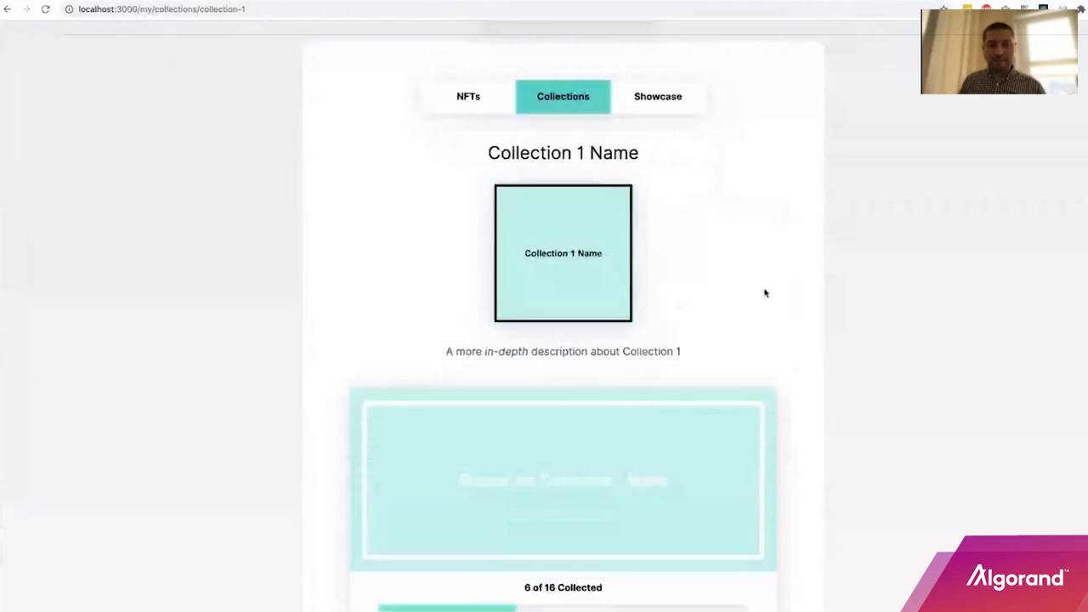
{"action": "scroll", "coordinate": [766, 293], "scroll_direction": "down", "scroll_amount": 4}
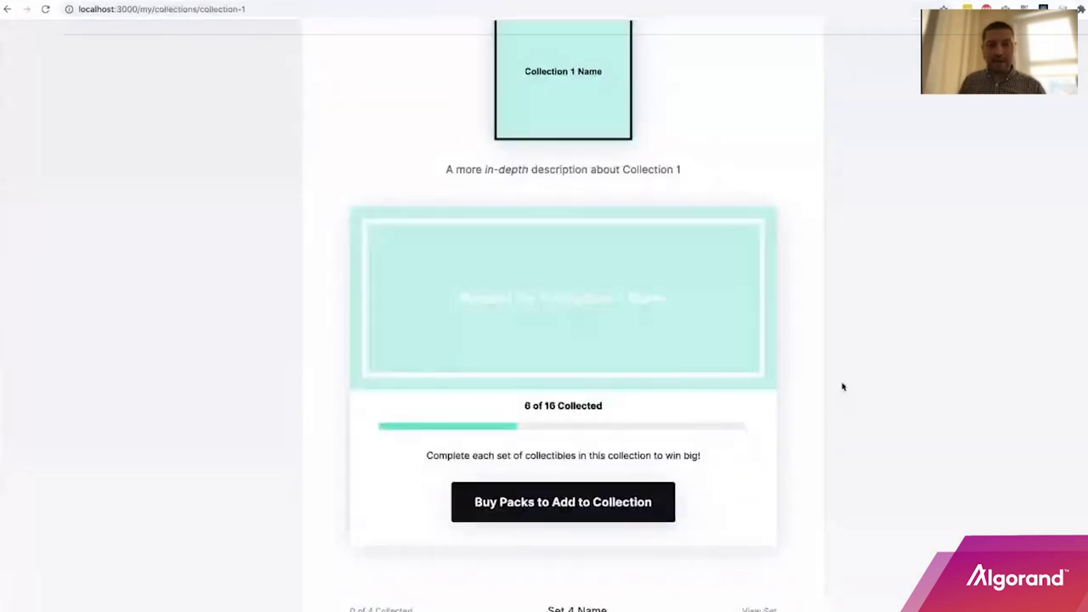
{"action": "scroll", "coordinate": [840, 383], "scroll_direction": "down", "scroll_amount": 1}
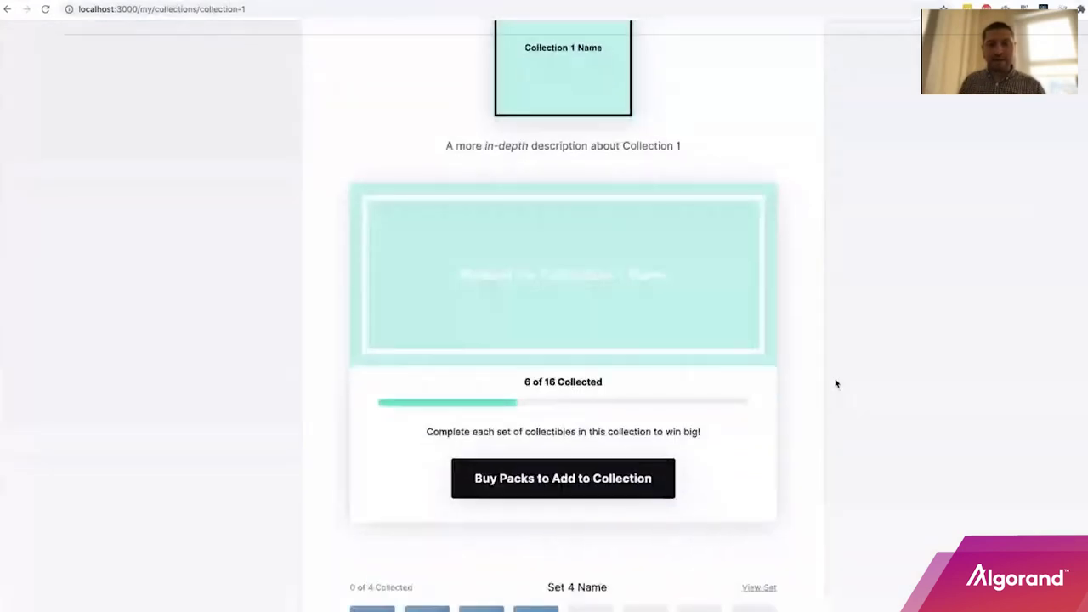
{"action": "scroll", "coordinate": [836, 382], "scroll_direction": "down", "scroll_amount": 5}
{"action": "scroll", "coordinate": [837, 382], "scroll_direction": "down", "scroll_amount": 4}
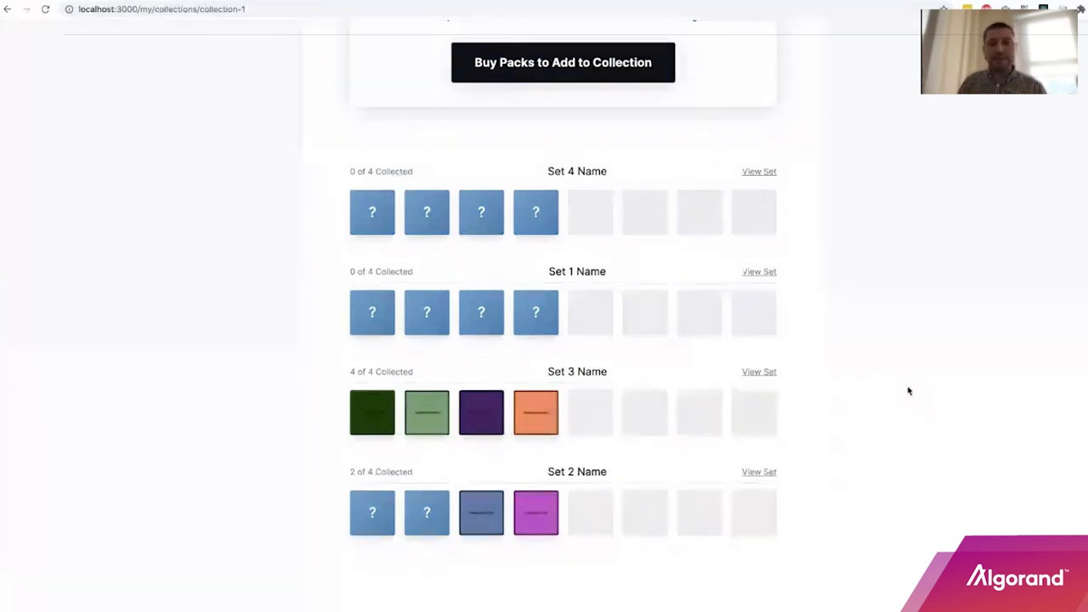
{"action": "scroll", "coordinate": [902, 378], "scroll_direction": "up", "scroll_amount": 1}
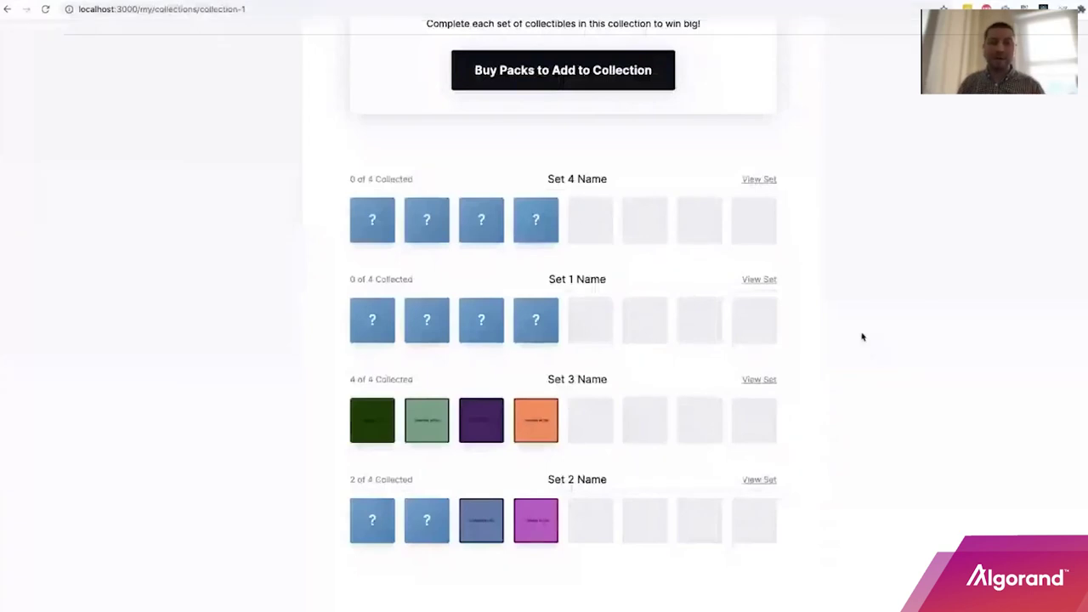
{"action": "scroll", "coordinate": [859, 335], "scroll_direction": "up", "scroll_amount": 2}
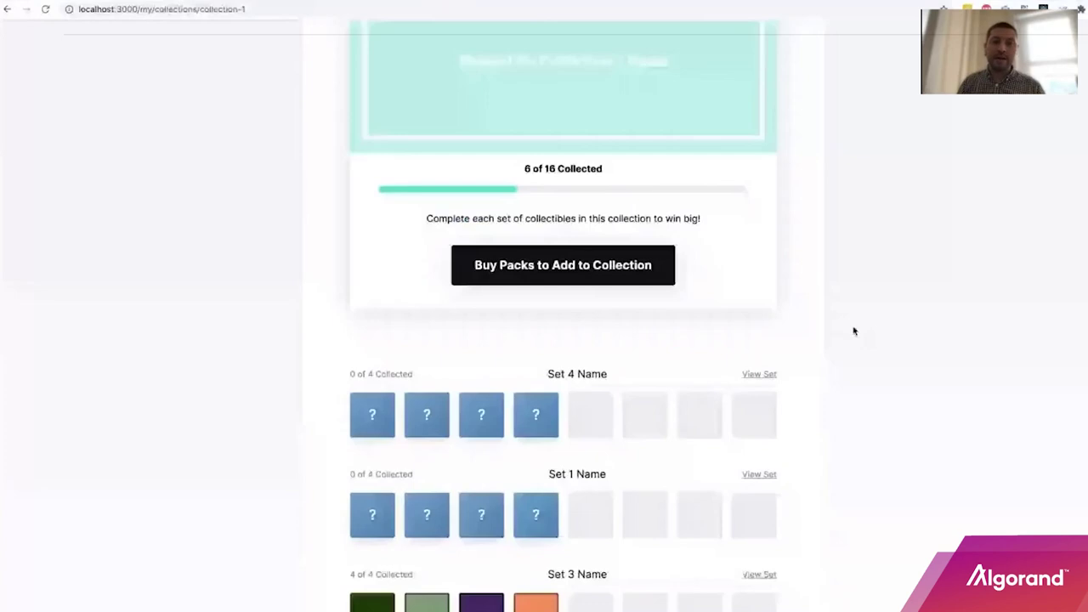
{"action": "scroll", "coordinate": [855, 332], "scroll_direction": "up", "scroll_amount": 1}
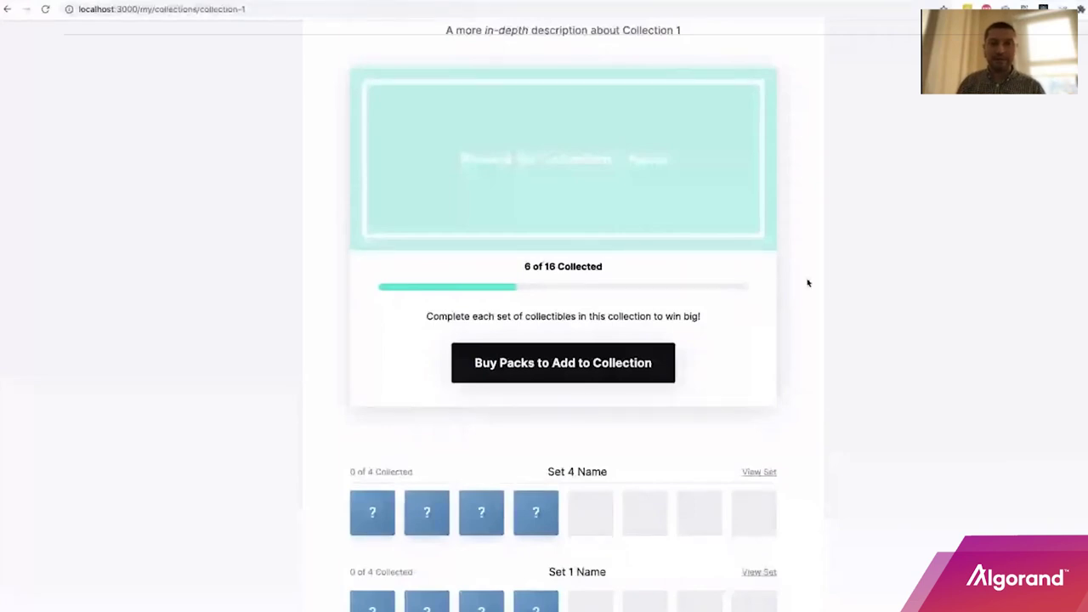
{"action": "scroll", "coordinate": [809, 283], "scroll_direction": "up", "scroll_amount": 4}
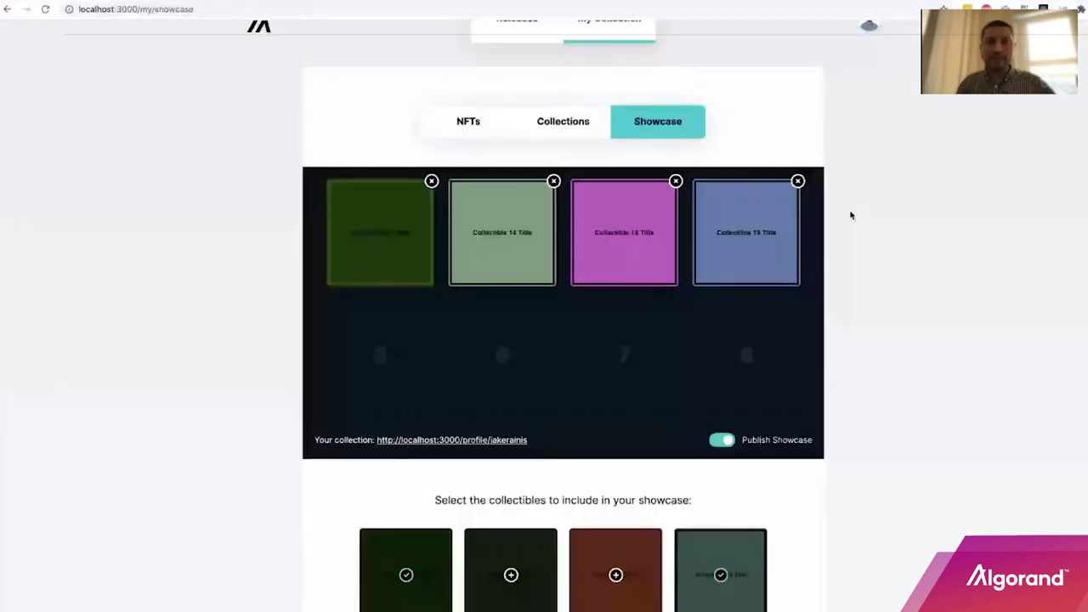
{"action": "scroll", "coordinate": [850, 214], "scroll_direction": "down", "scroll_amount": 1}
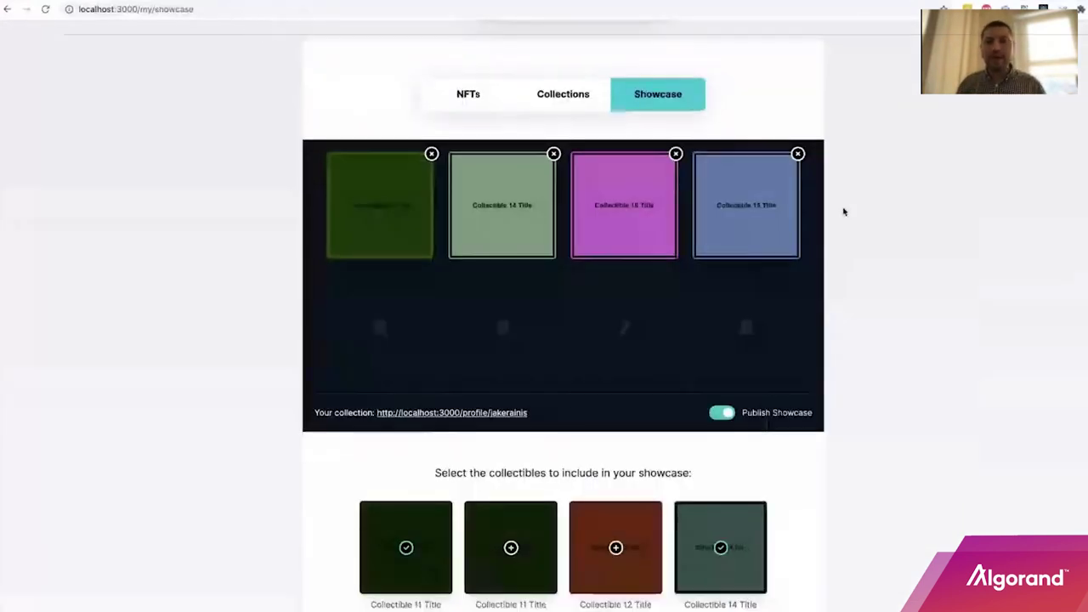
Add Collectible 15 and three more collectibles to fill all eight showcase slots.
{"action": "scroll", "coordinate": [845, 212], "scroll_direction": "up", "scroll_amount": 1}
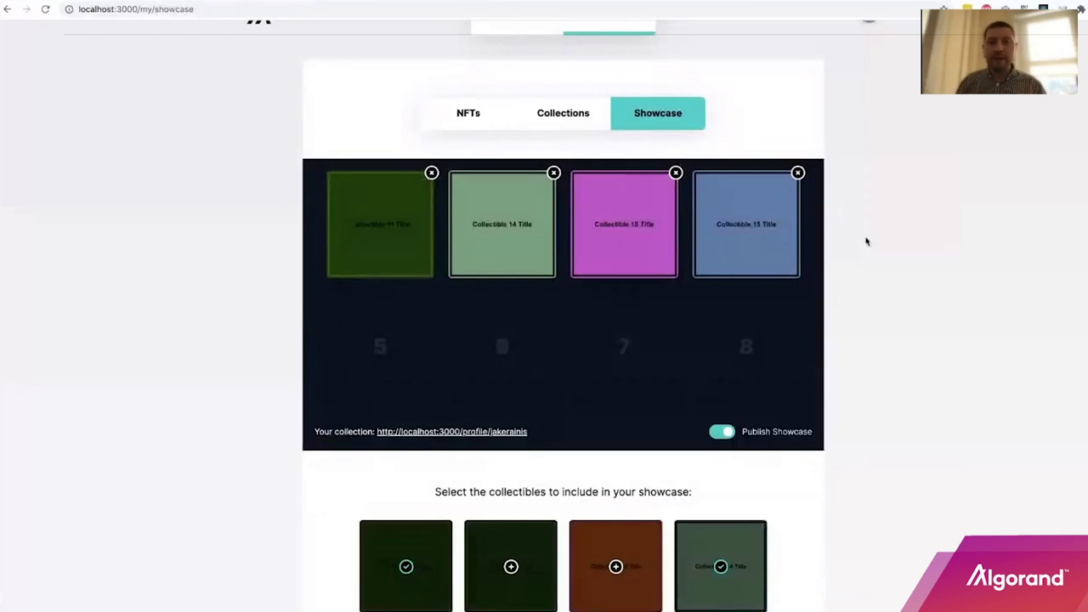
{"action": "scroll", "coordinate": [865, 237], "scroll_direction": "up", "scroll_amount": 1}
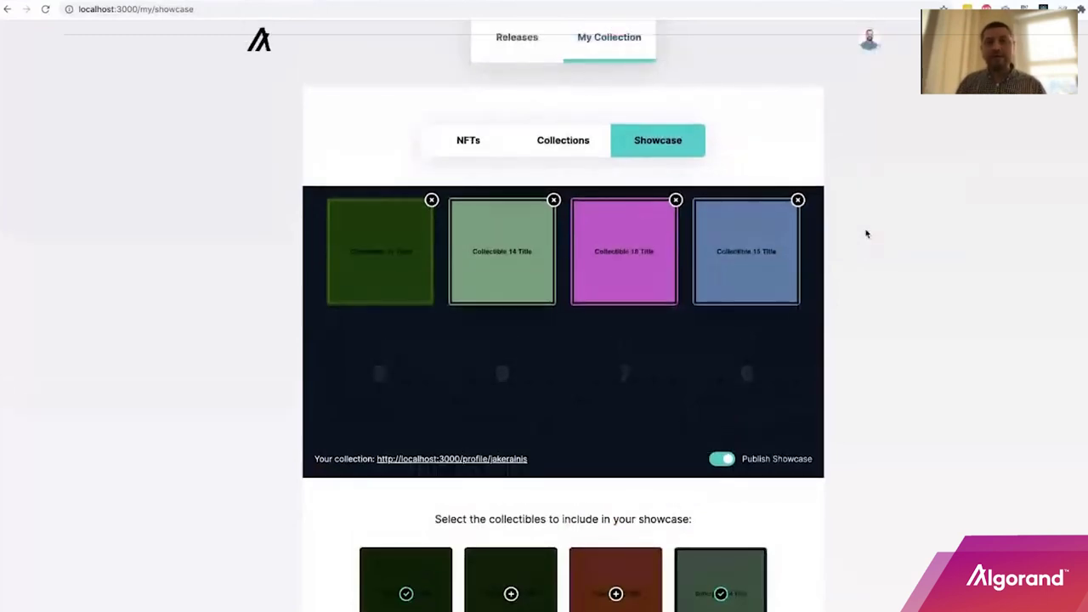
{"action": "scroll", "coordinate": [864, 229], "scroll_direction": "down", "scroll_amount": 1}
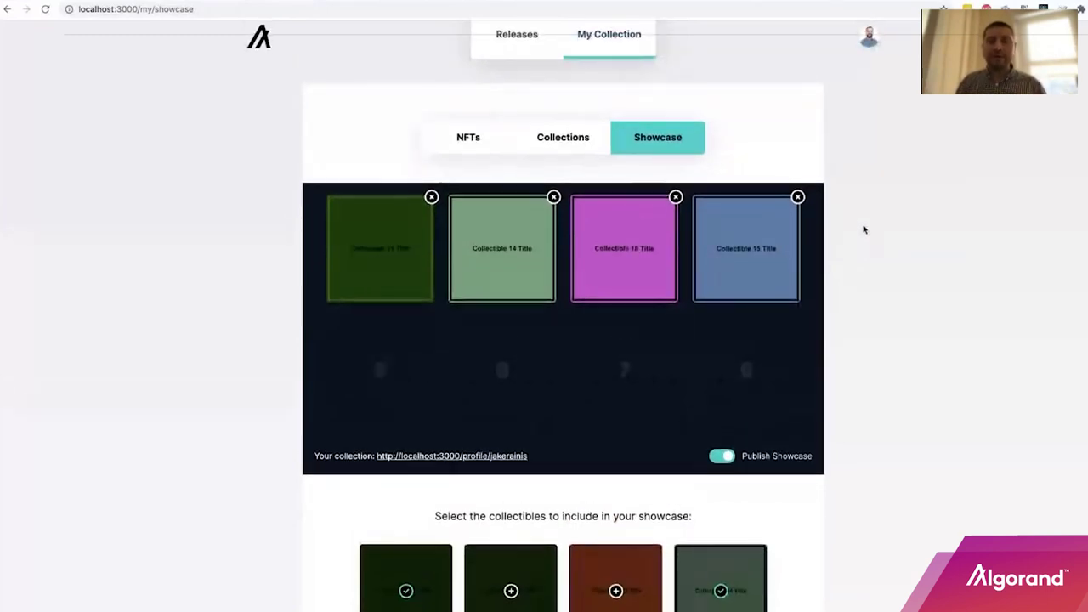
{"action": "scroll", "coordinate": [750, 231], "scroll_direction": "down", "scroll_amount": 1}
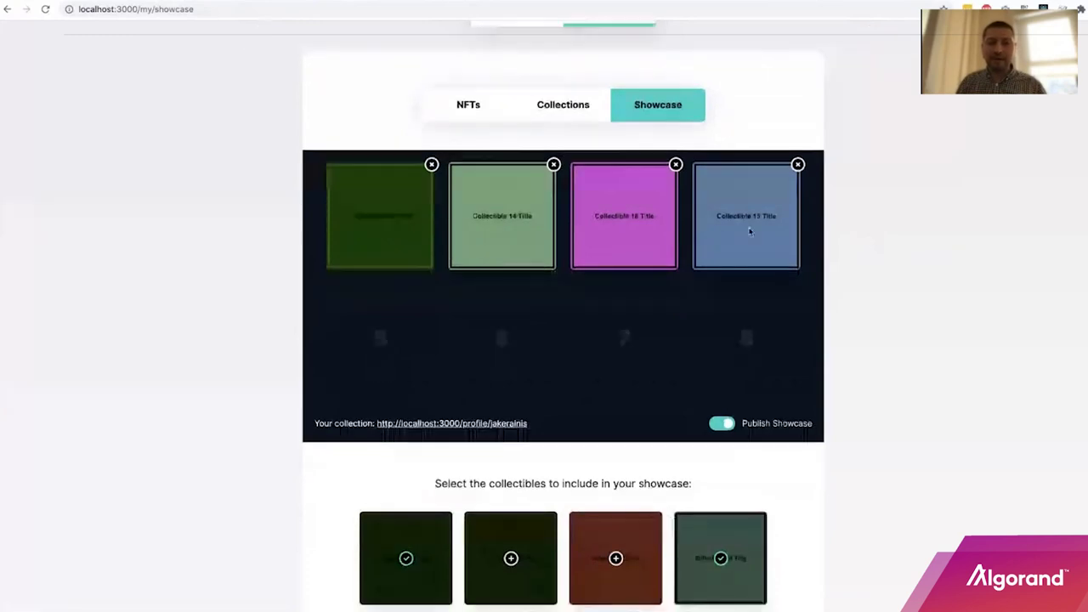
{"action": "scroll", "coordinate": [871, 294], "scroll_direction": "down", "scroll_amount": 2}
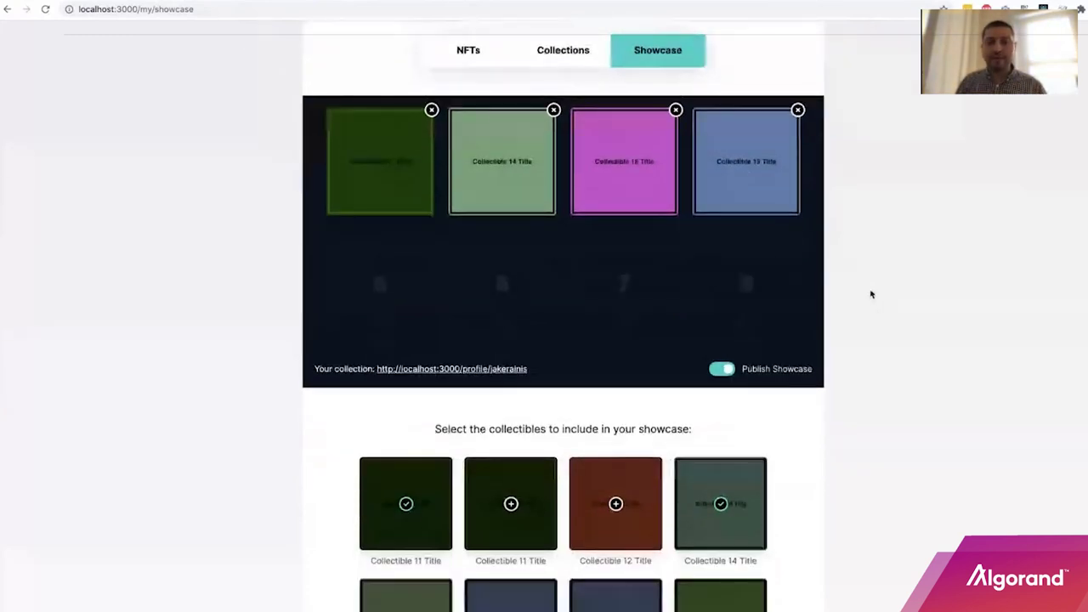
{"action": "scroll", "coordinate": [553, 587], "scroll_direction": "down", "scroll_amount": 1}
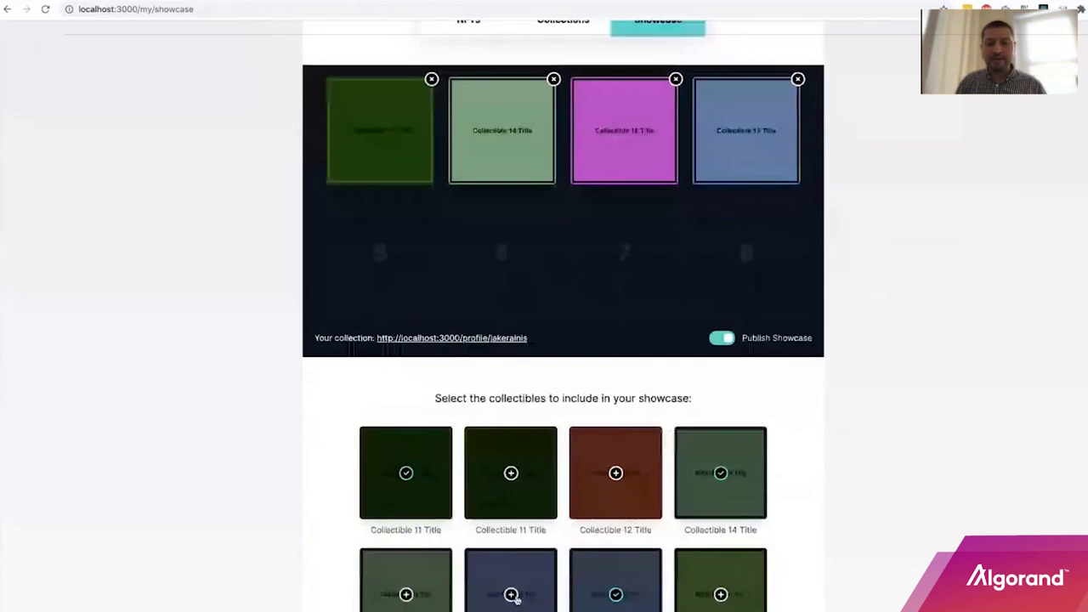
{"action": "left_click", "coordinate": [511, 594]}
{"action": "scroll", "coordinate": [585, 580], "scroll_direction": "down", "scroll_amount": 2}
{"action": "scroll", "coordinate": [587, 581], "scroll_direction": "down", "scroll_amount": 2}
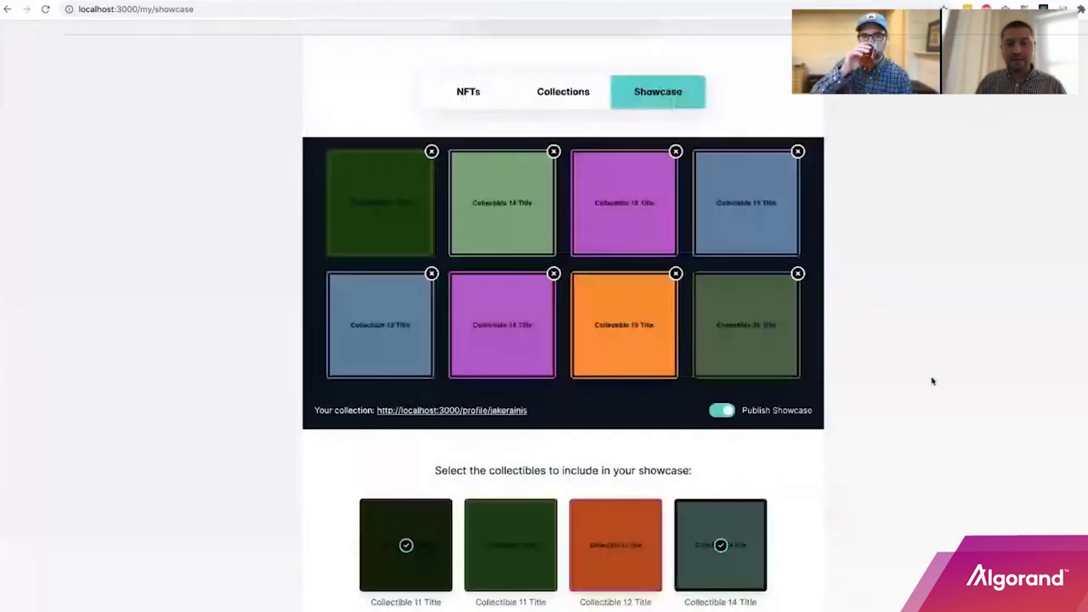